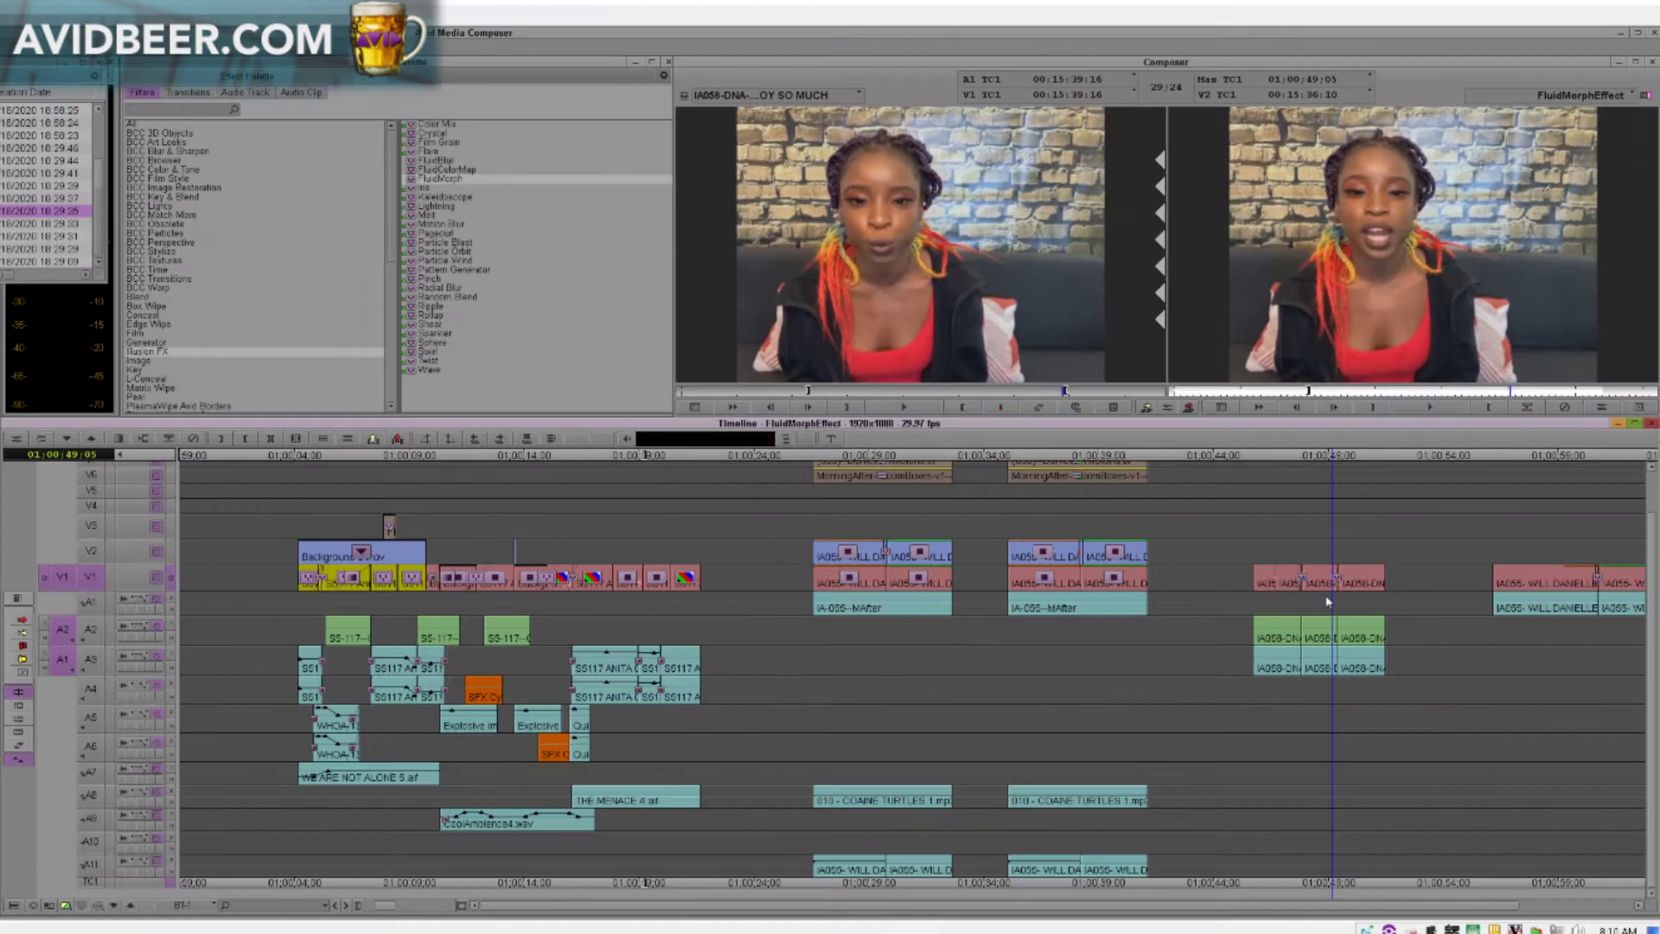
# - Play back the pair of IA055 clips near the end of the sequence
pyautogui.click(1513, 631)
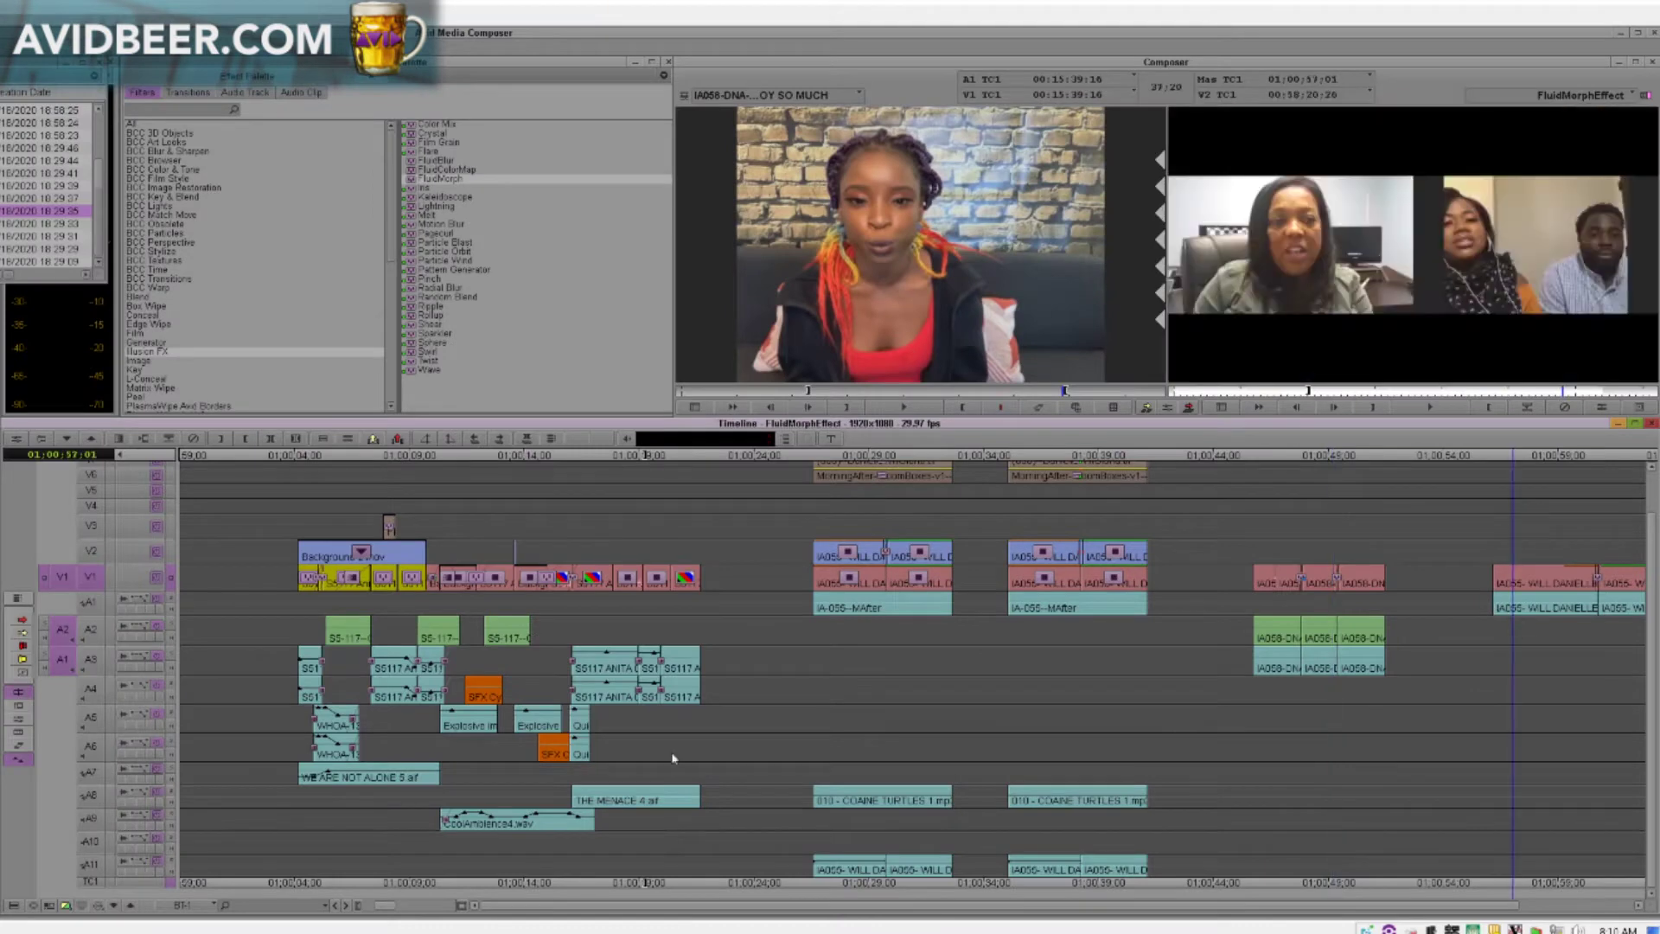
pyautogui.moveTo(393, 905); pyautogui.dragTo(383, 905)
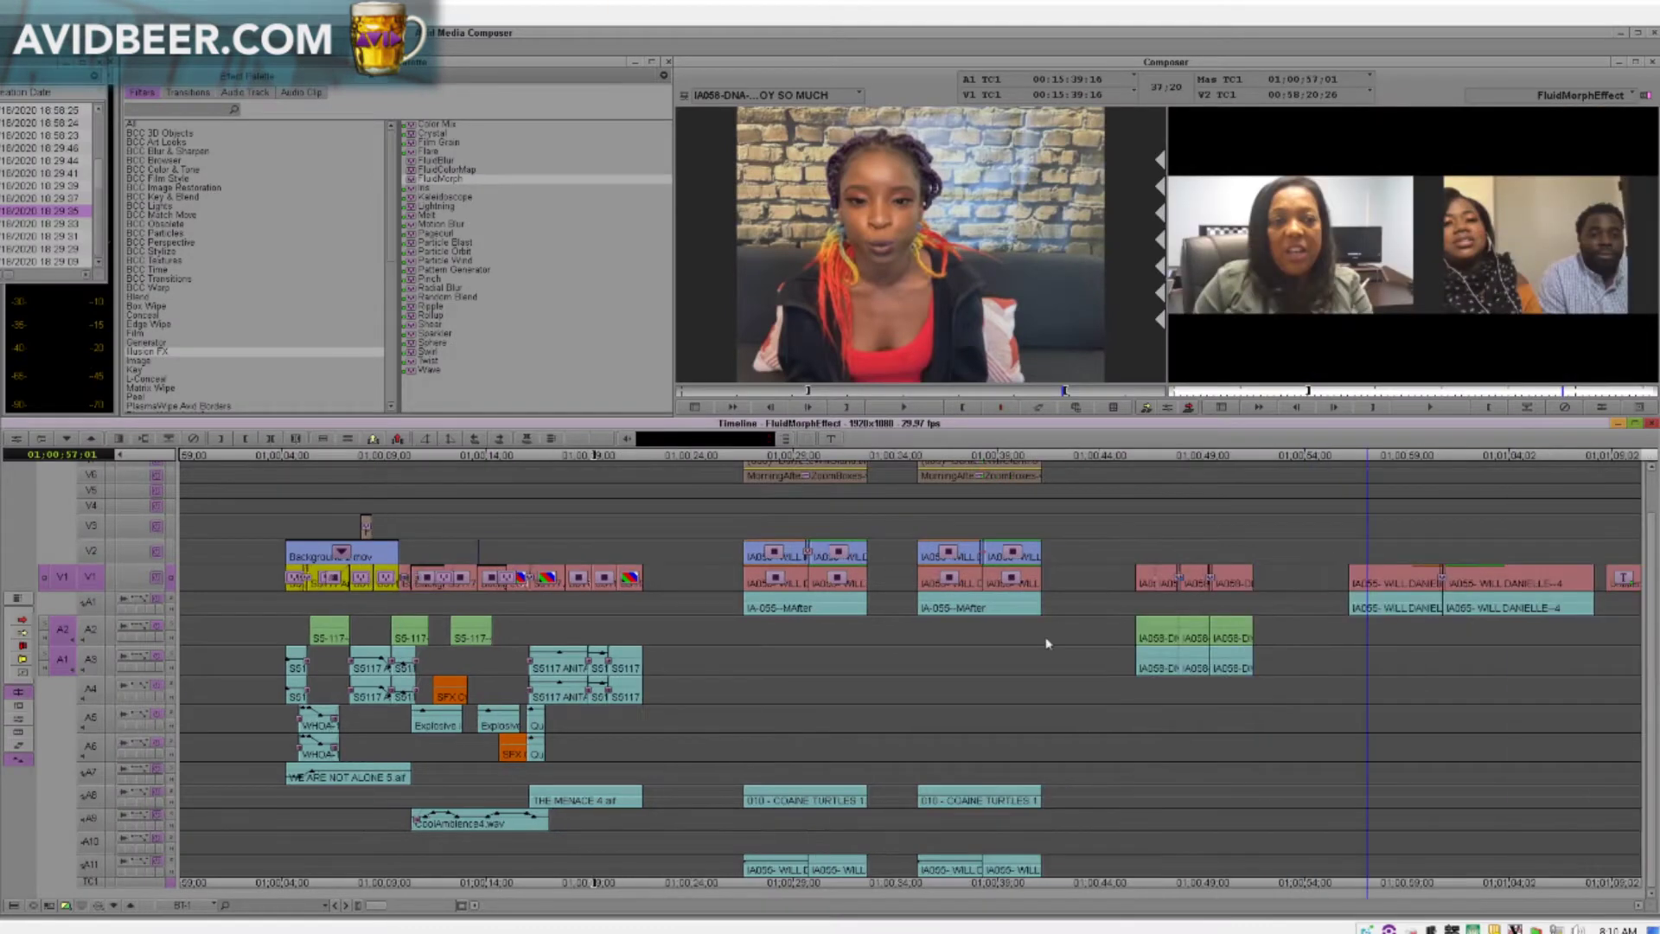
pyautogui.press('space')
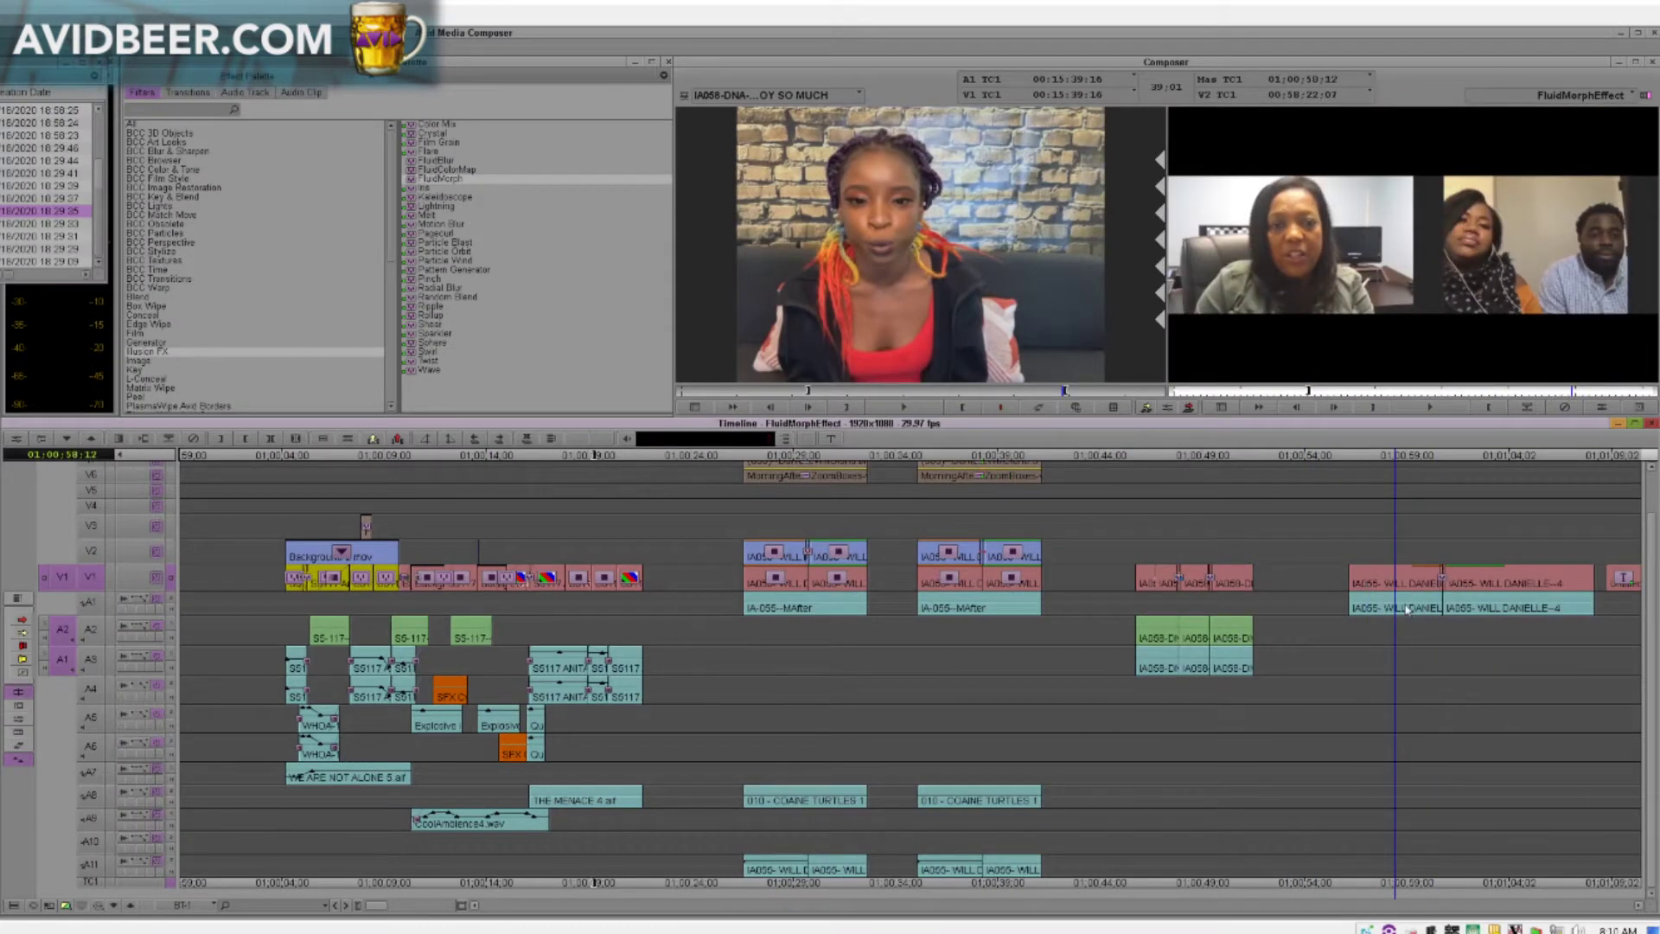
# - Extract a short marked section from the last IA058 clip so that a new jump cut is made
pyautogui.moveTo(376, 908)
pyautogui.mouseDown()
pyautogui.moveTo(413, 909)
pyautogui.moveTo(387, 909)
pyautogui.mouseUp()
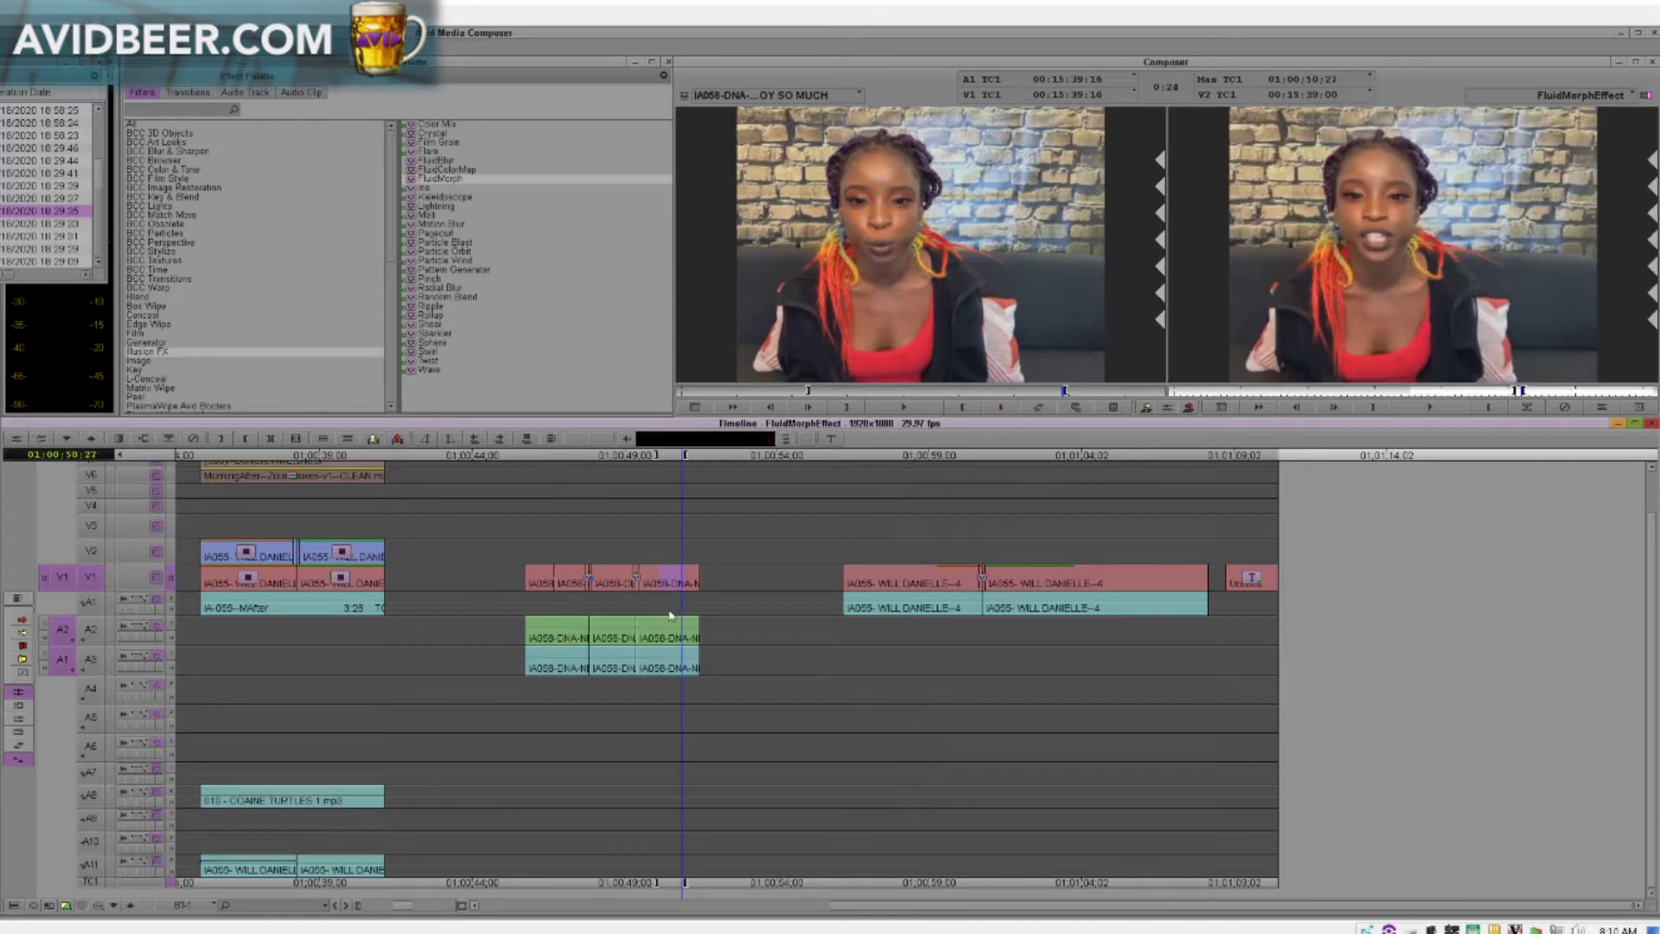
pyautogui.press('x')
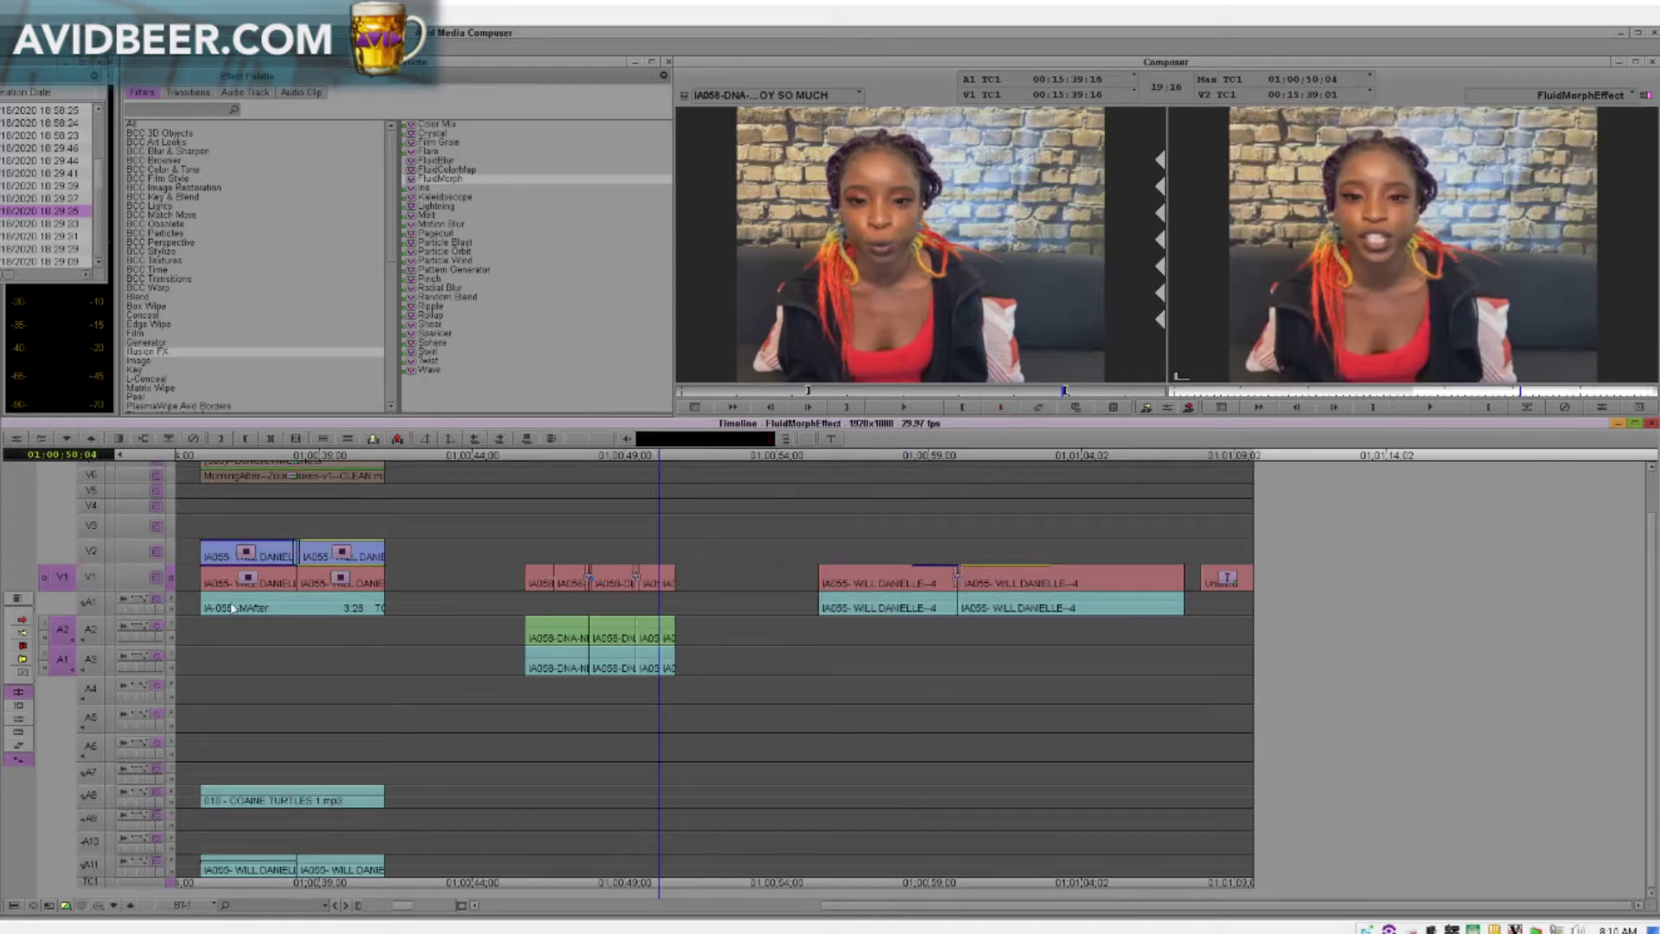
pyautogui.click(656, 608)
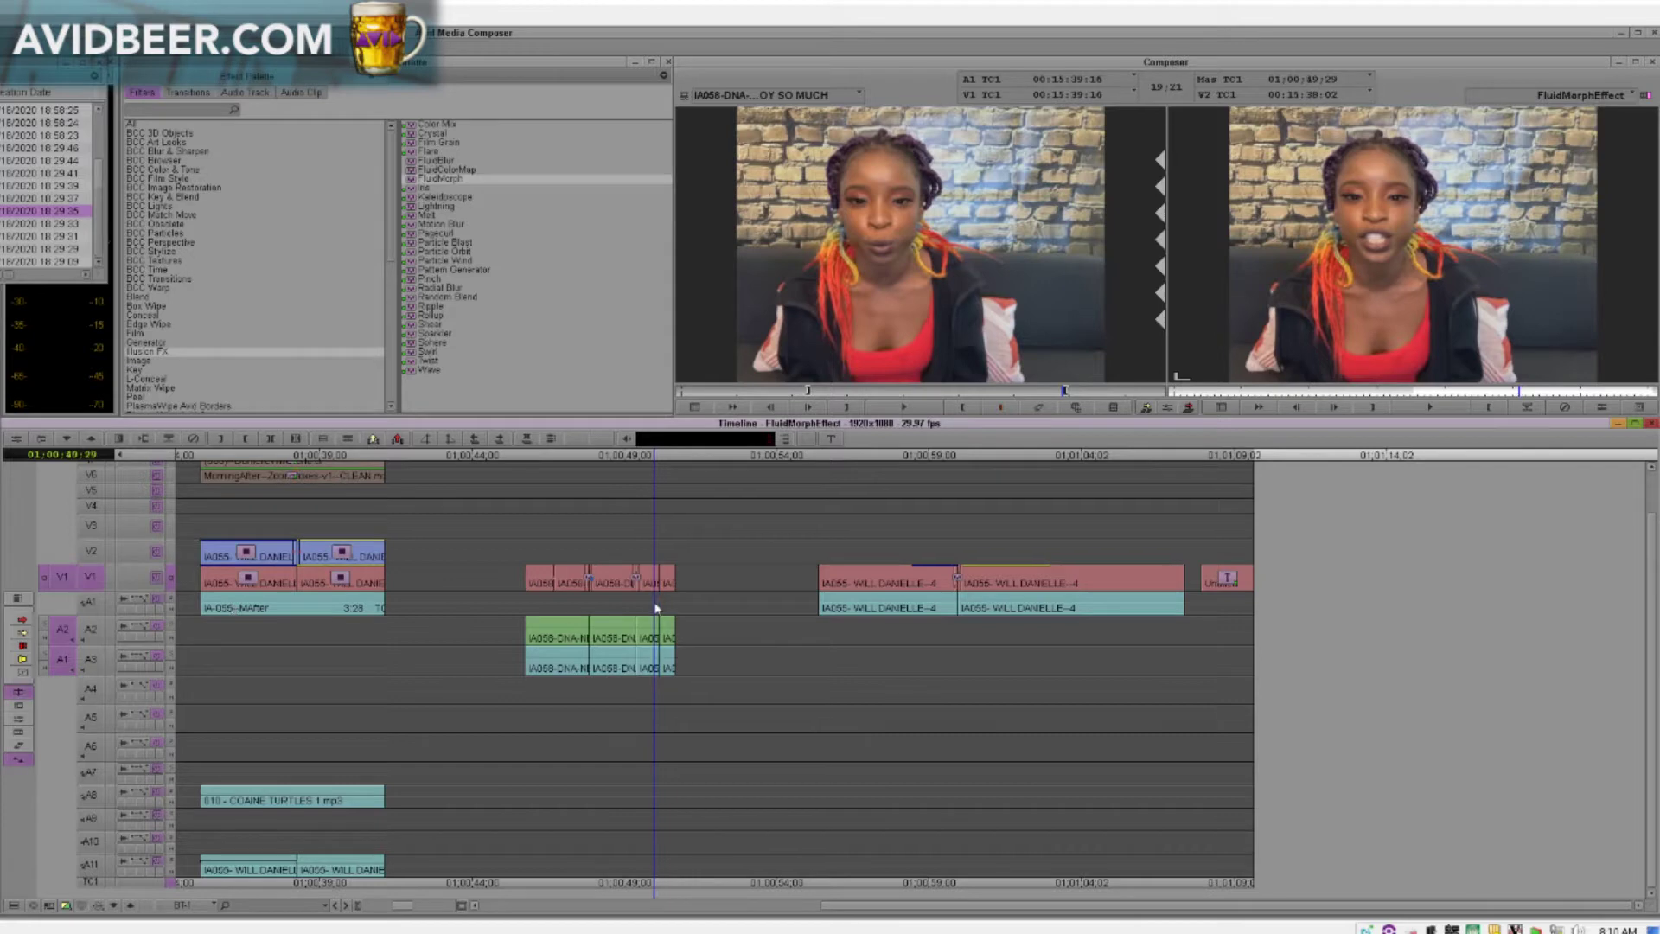
# - Apply a FluidMorph transition to the new cut in the last IA058 clip
pyautogui.moveTo(428, 907); pyautogui.dragTo(453, 907)
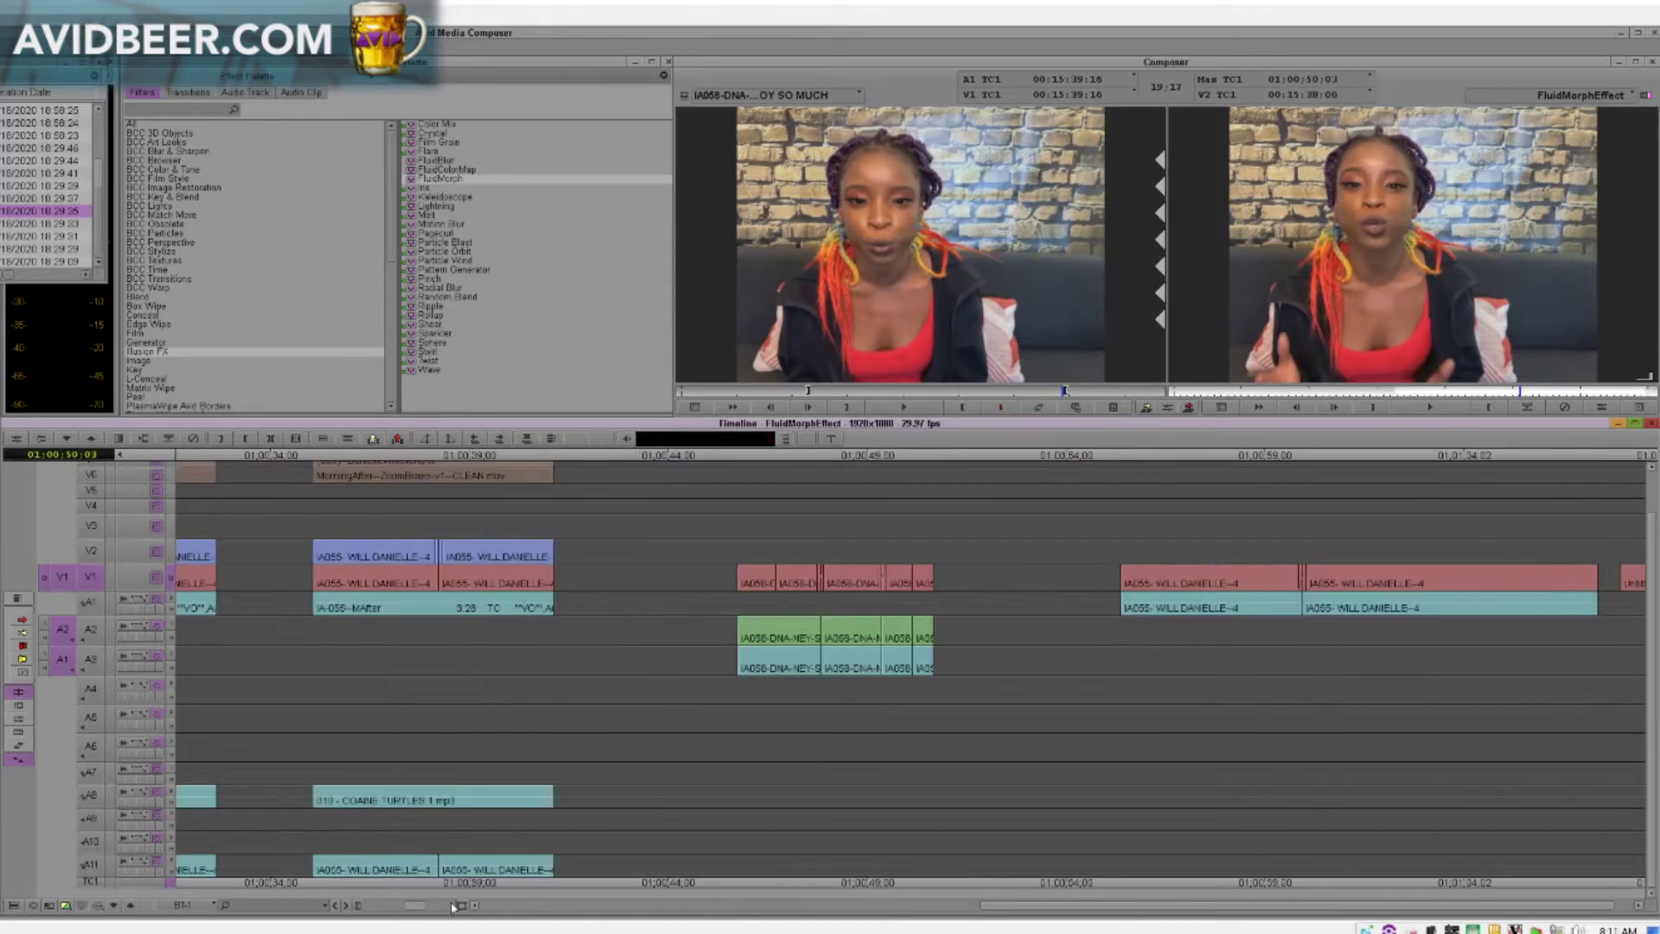
pyautogui.click(452, 904)
pyautogui.click(906, 591)
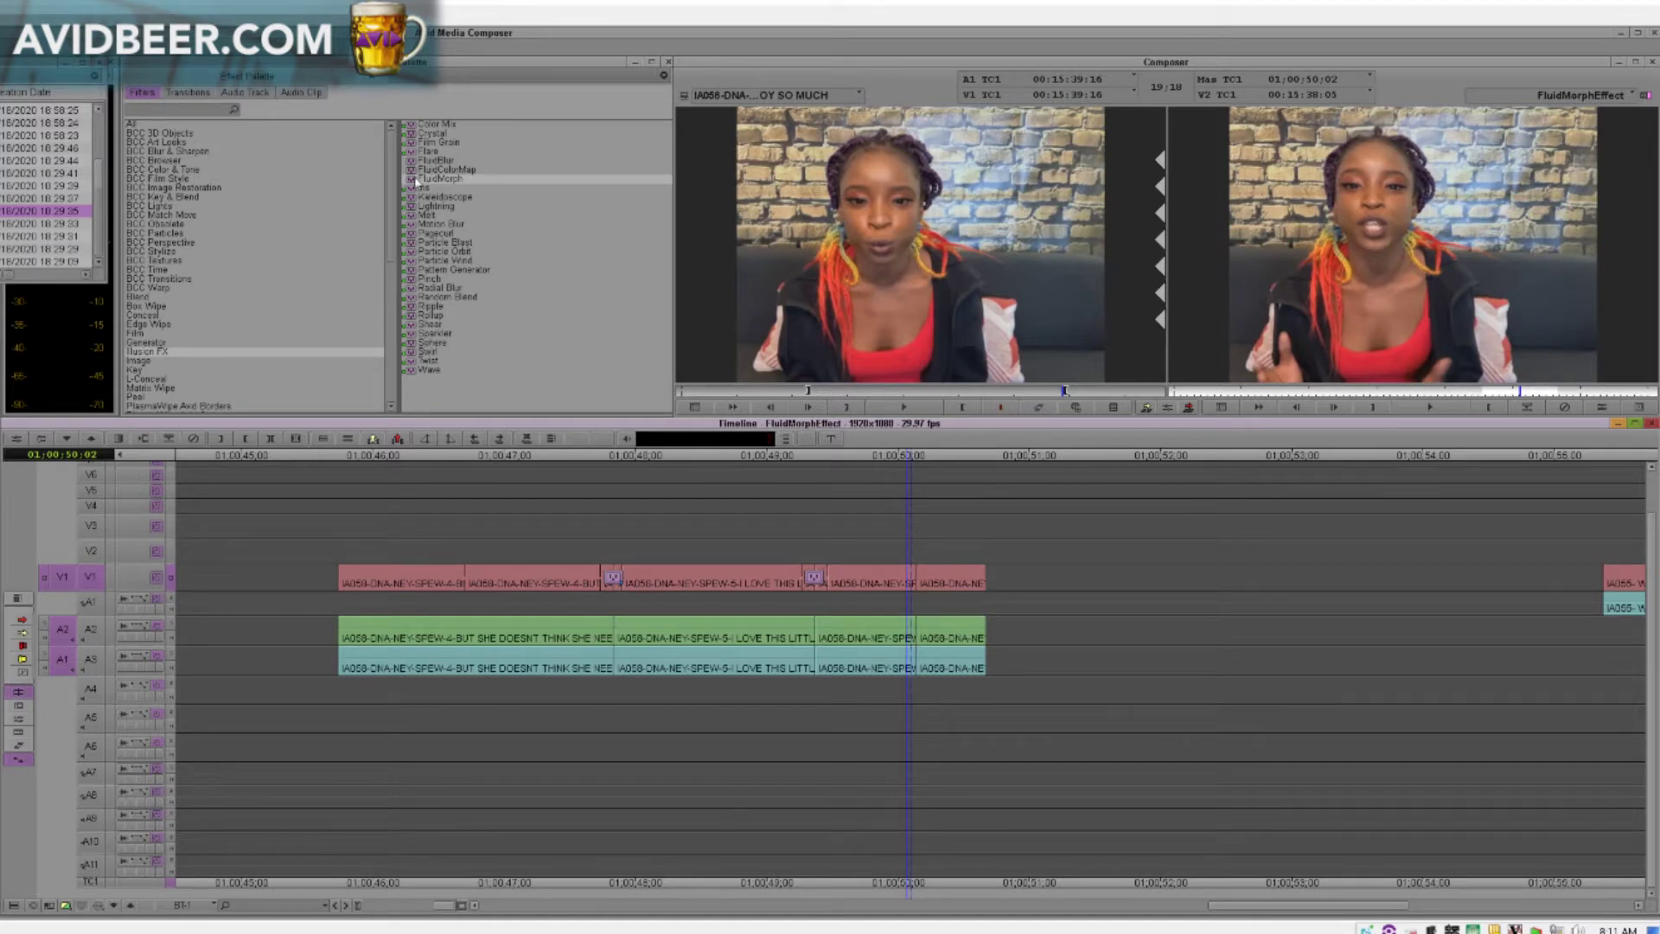
pyautogui.moveTo(415, 181); pyautogui.dragTo(934, 609)
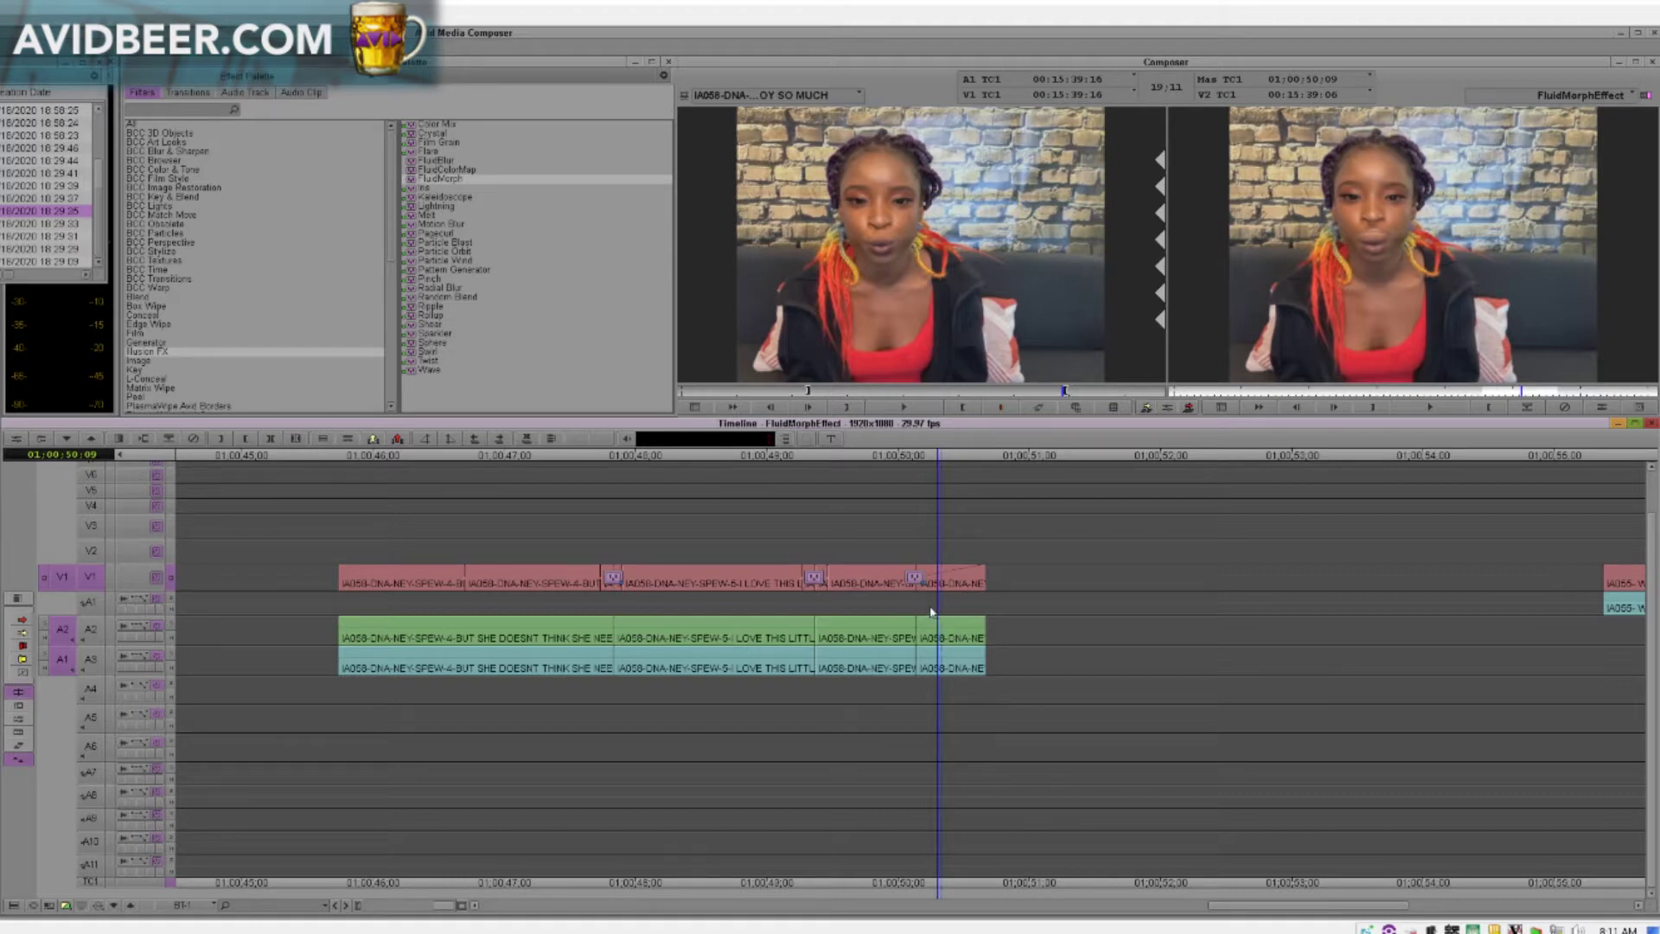
# - Add edits to the V1 video just before and after the new cut, at 01;00;50;01 and 01;00;50;06
pyautogui.click(915, 598)
pyautogui.press('Left')
pyautogui.press('Left')
pyautogui.press('Left')
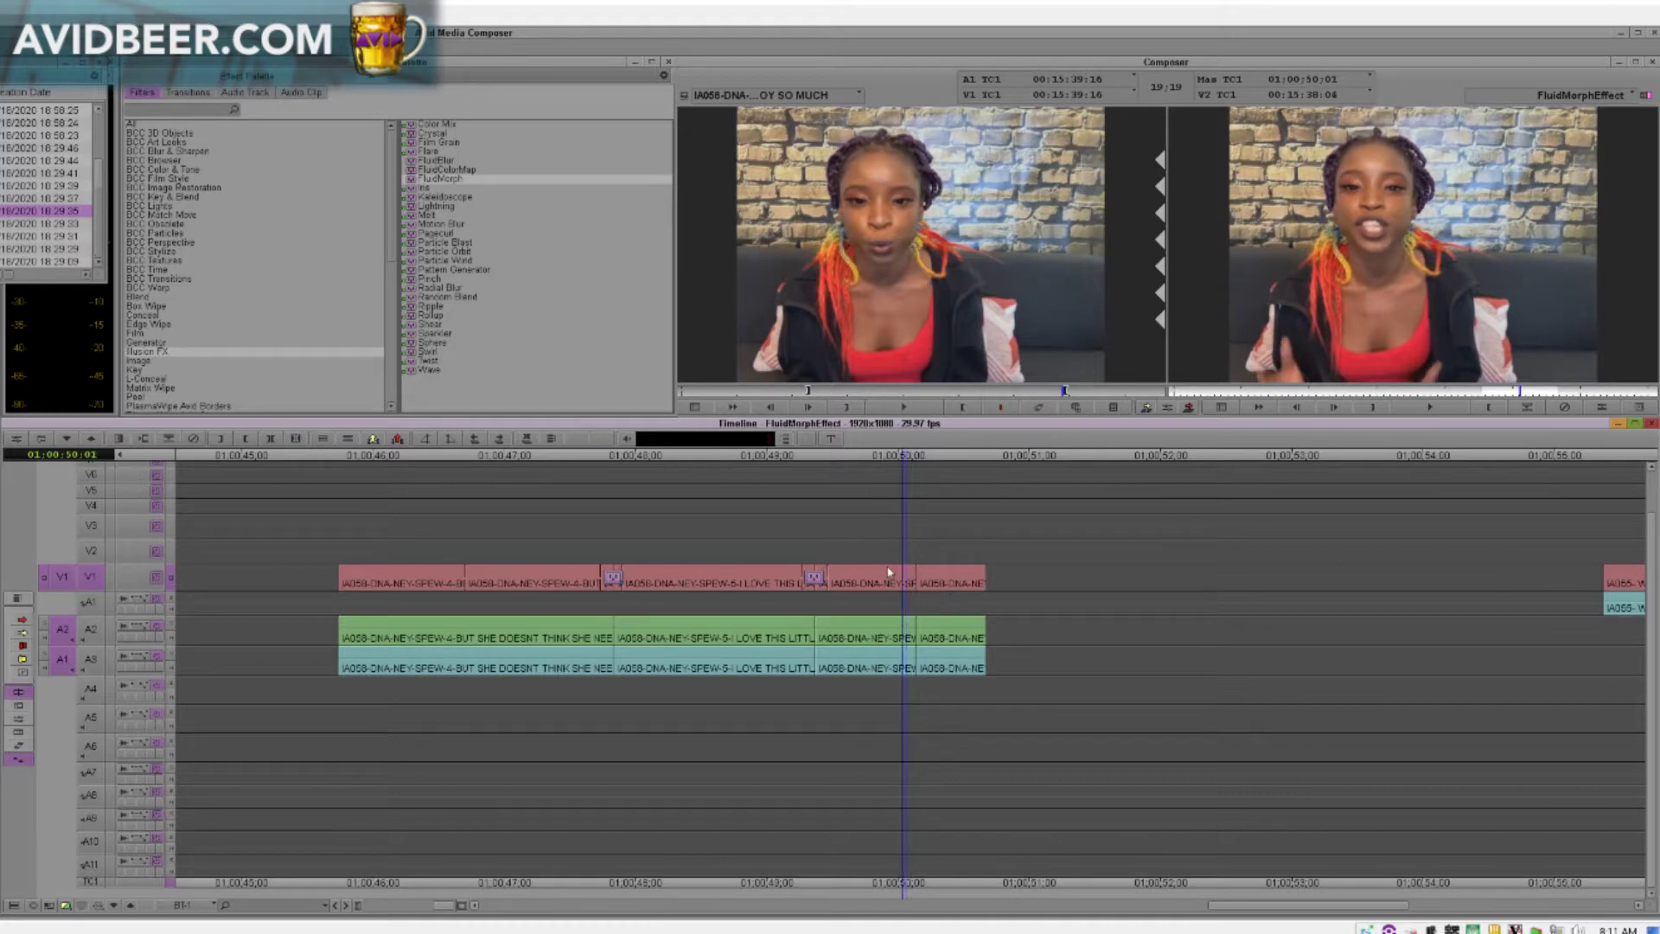
pyautogui.hotkey('ctrl', 'e')
pyautogui.click(925, 602)
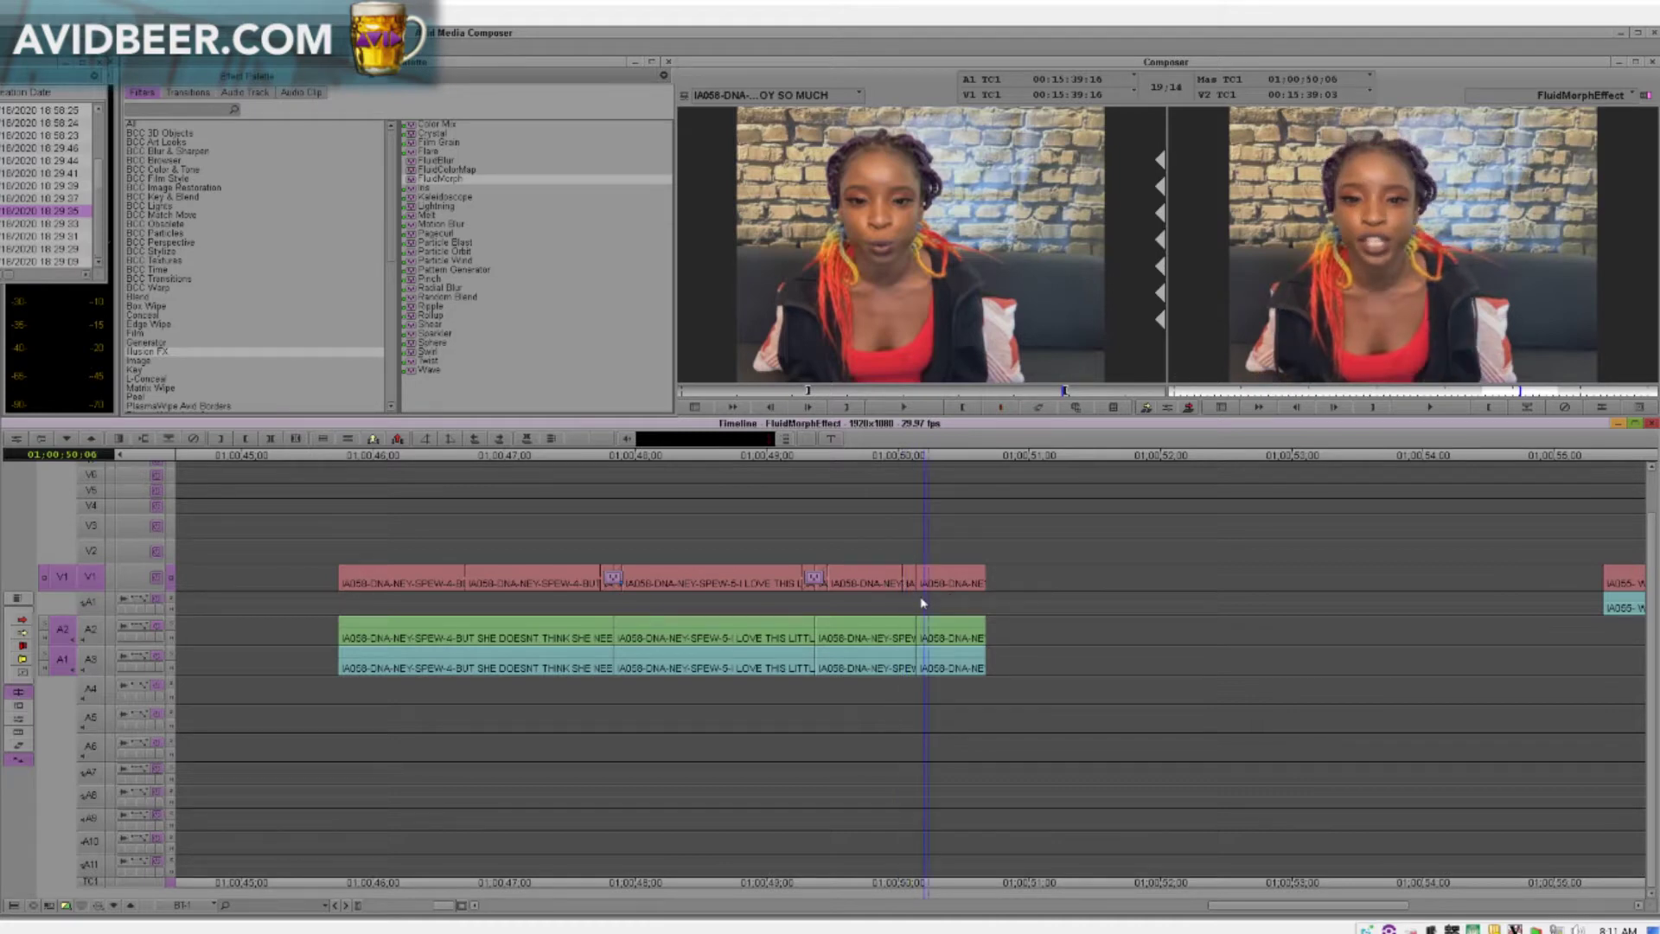
pyautogui.hotkey('ctrl', 'e')
# - Apply FluidMorph to the cut between the two added edits, sizing the effect to fit the available source
pyautogui.click(914, 608)
pyautogui.moveTo(412, 179); pyautogui.dragTo(918, 572)
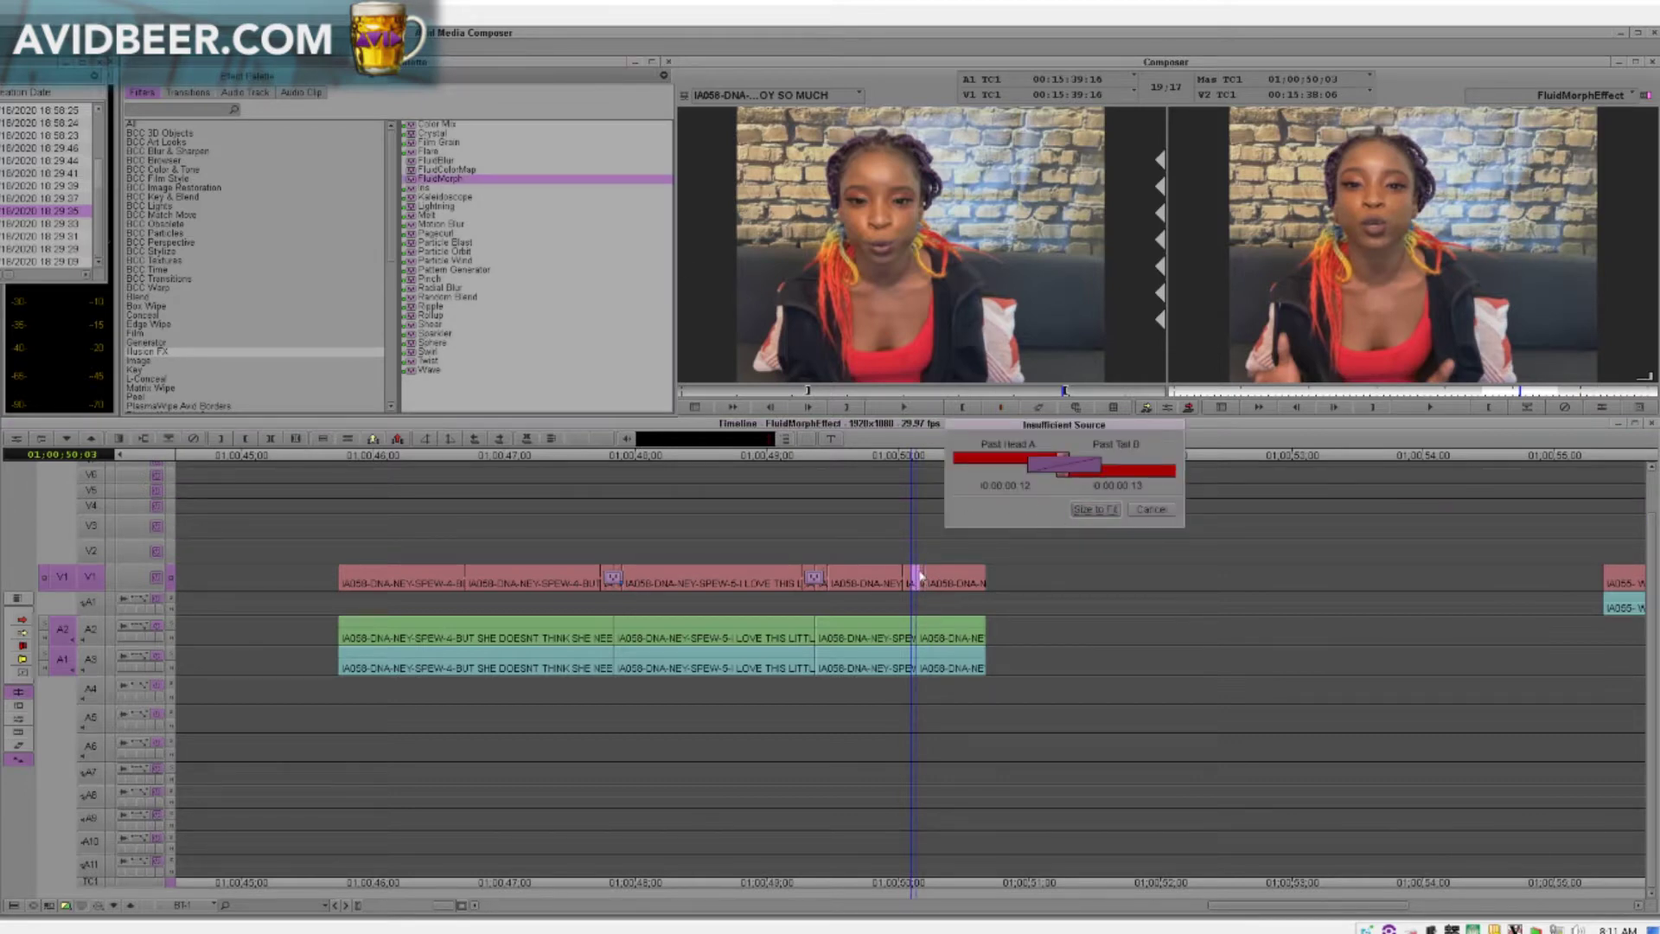
pyautogui.click(1096, 510)
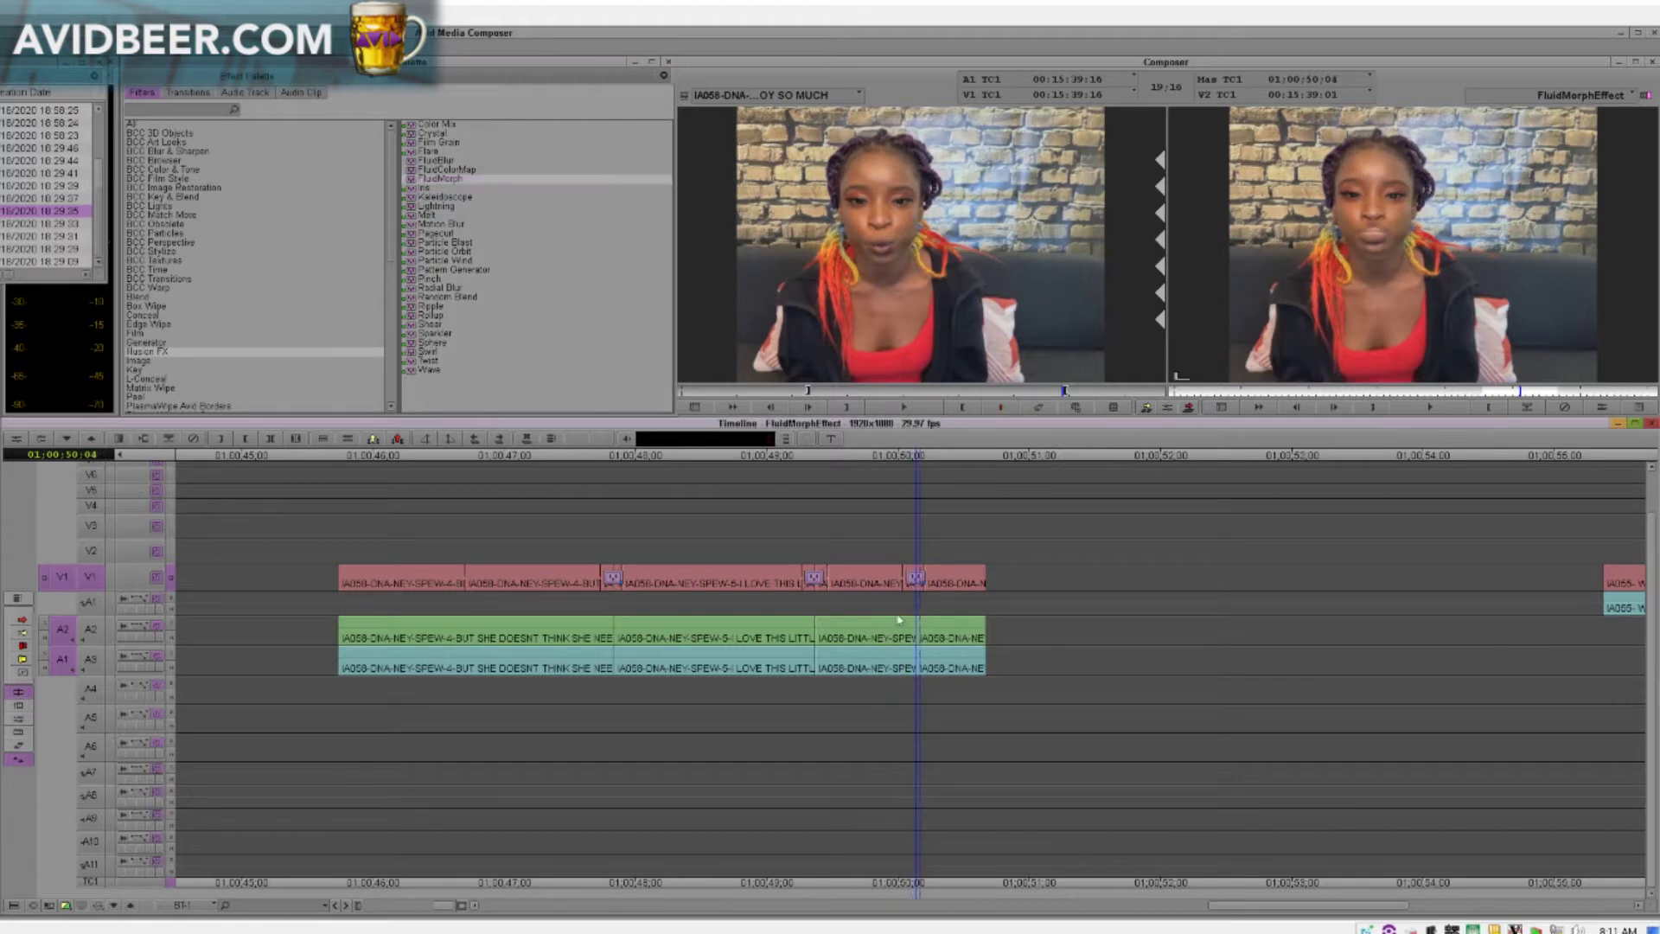
# - Step through the FluidMorph transition on the last IA058 cut frame by frame and undo the effect
pyautogui.press('Right')
pyautogui.press('Right')
pyautogui.press('Right')
pyautogui.press('Right')
pyautogui.press('Right')
pyautogui.moveTo(925, 610)
pyautogui.mouseDown()
pyautogui.moveTo(895, 617)
pyautogui.moveTo(920, 611)
pyautogui.mouseUp()
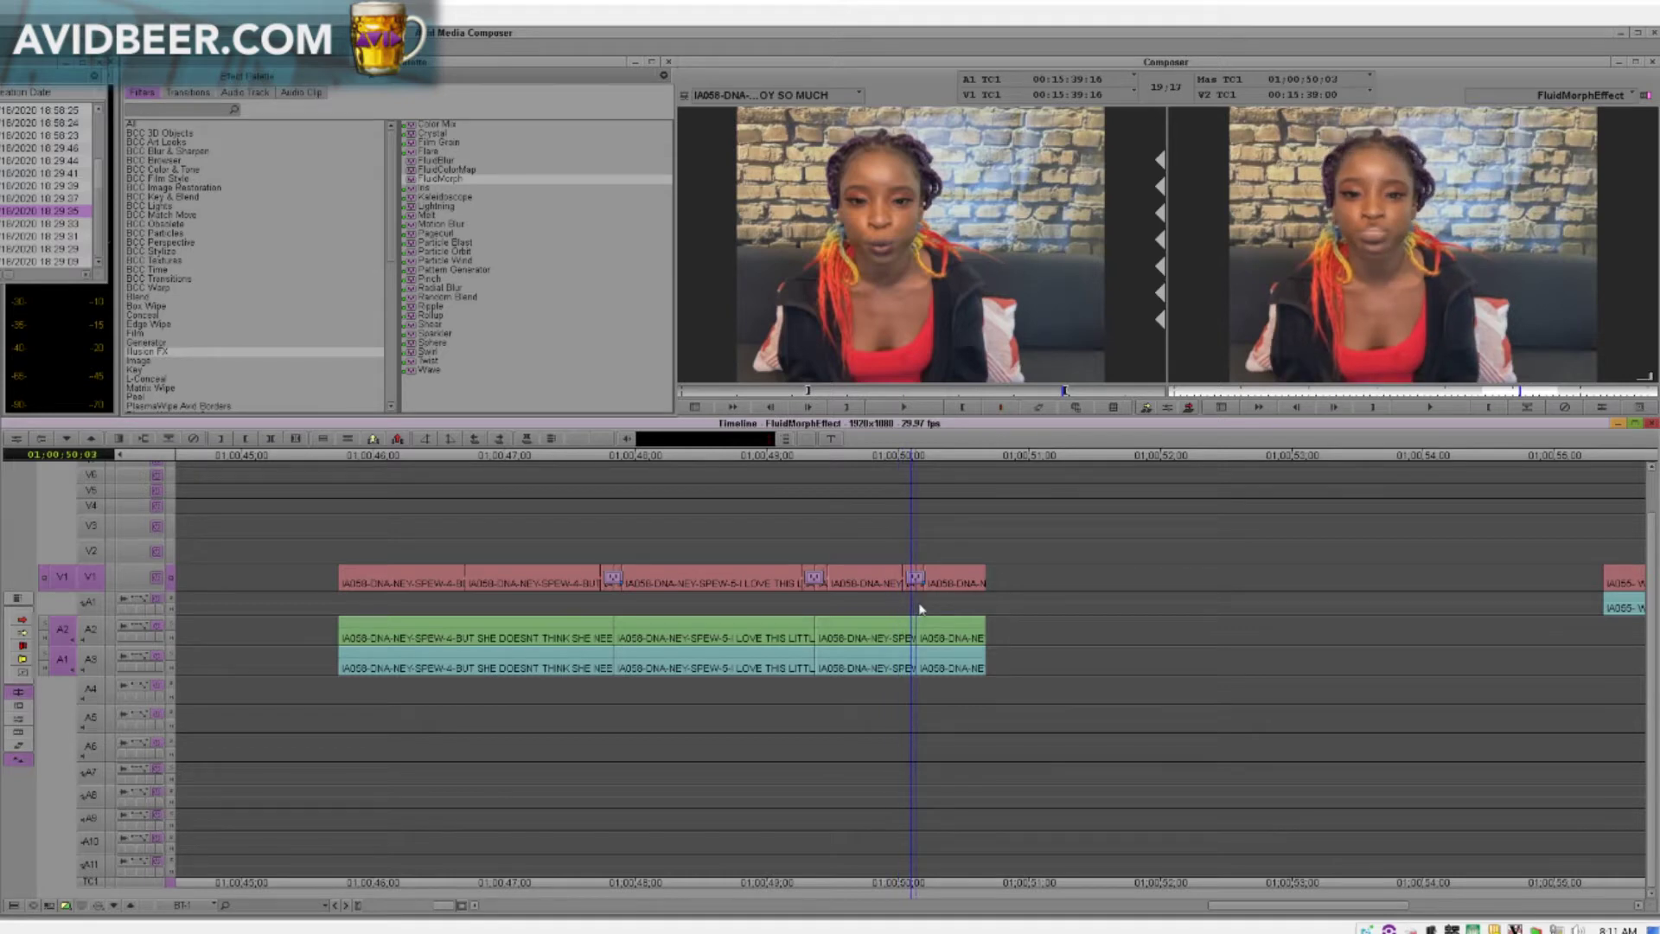
pyautogui.click(1544, 418)
pyautogui.click(805, 785)
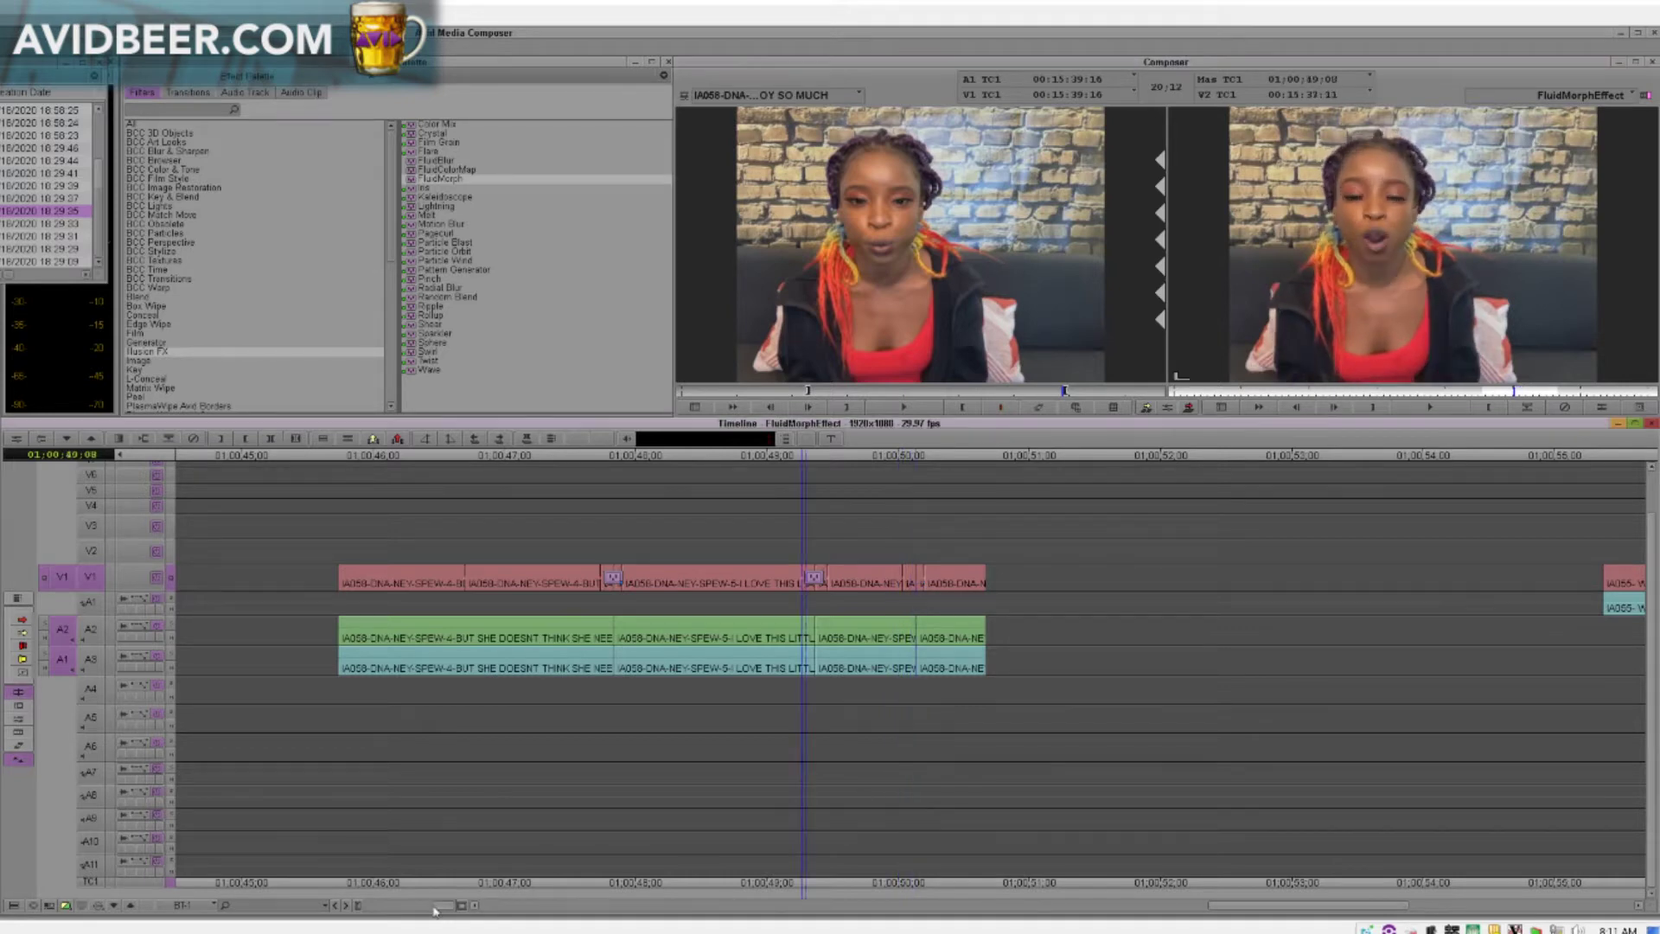
# - Target V2 instead of V1 and match frame the first split-screen IA055 clip at 01;00;29;20 to load its source
pyautogui.moveTo(435, 906); pyautogui.dragTo(405, 905)
pyautogui.click(277, 607)
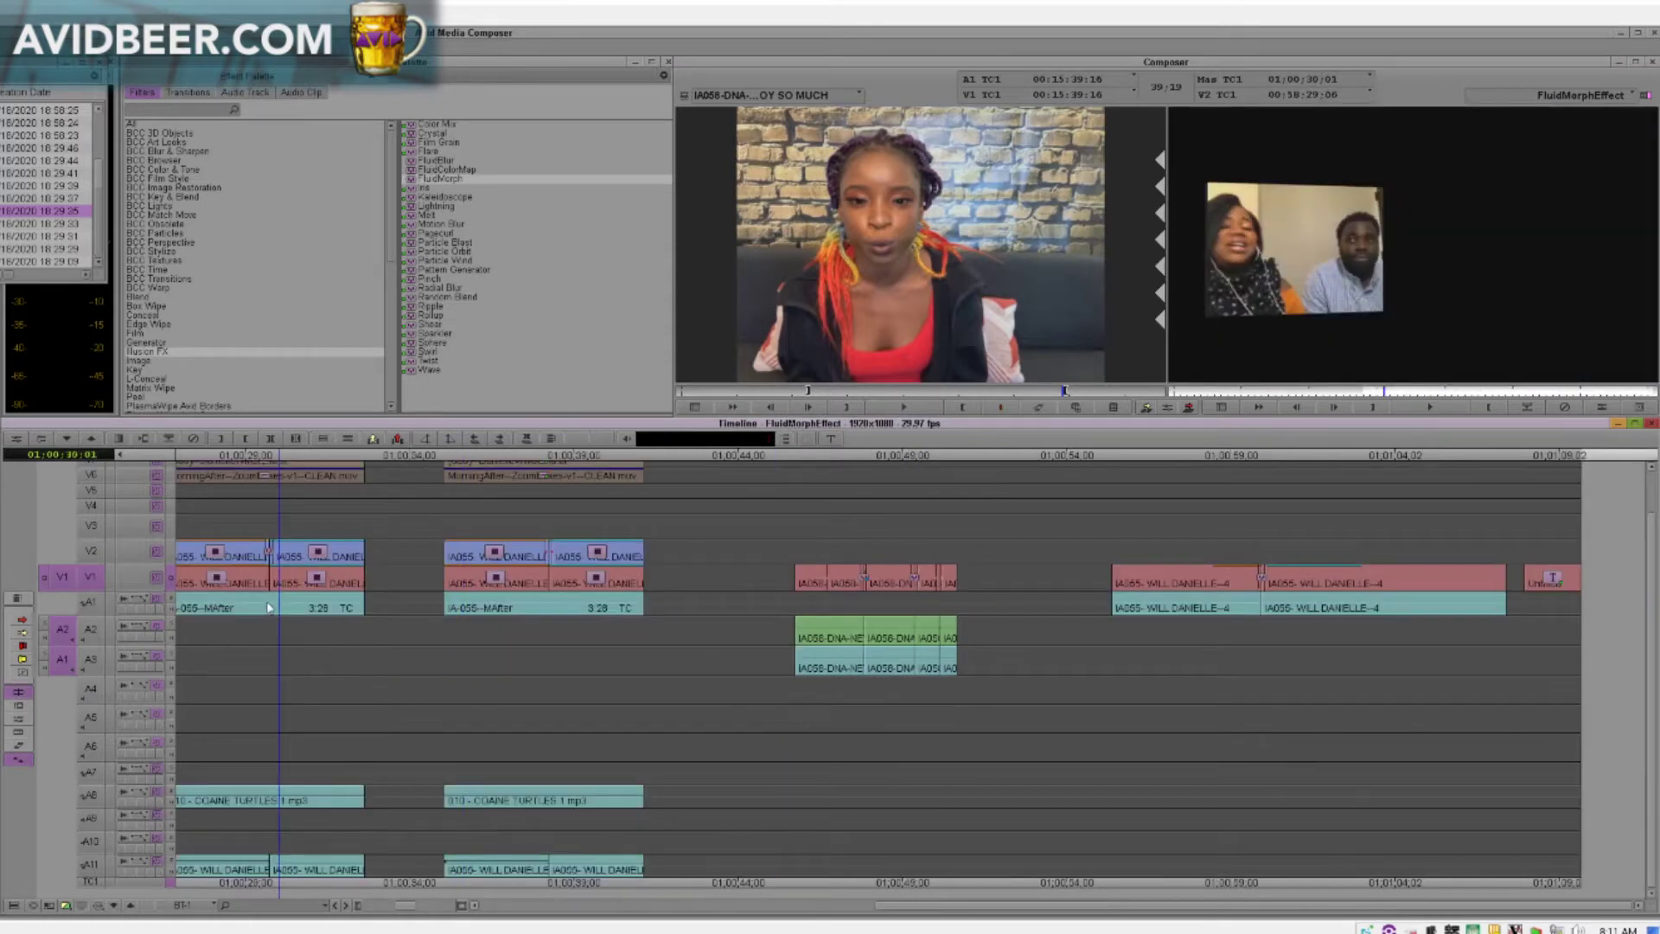
pyautogui.click(266, 607)
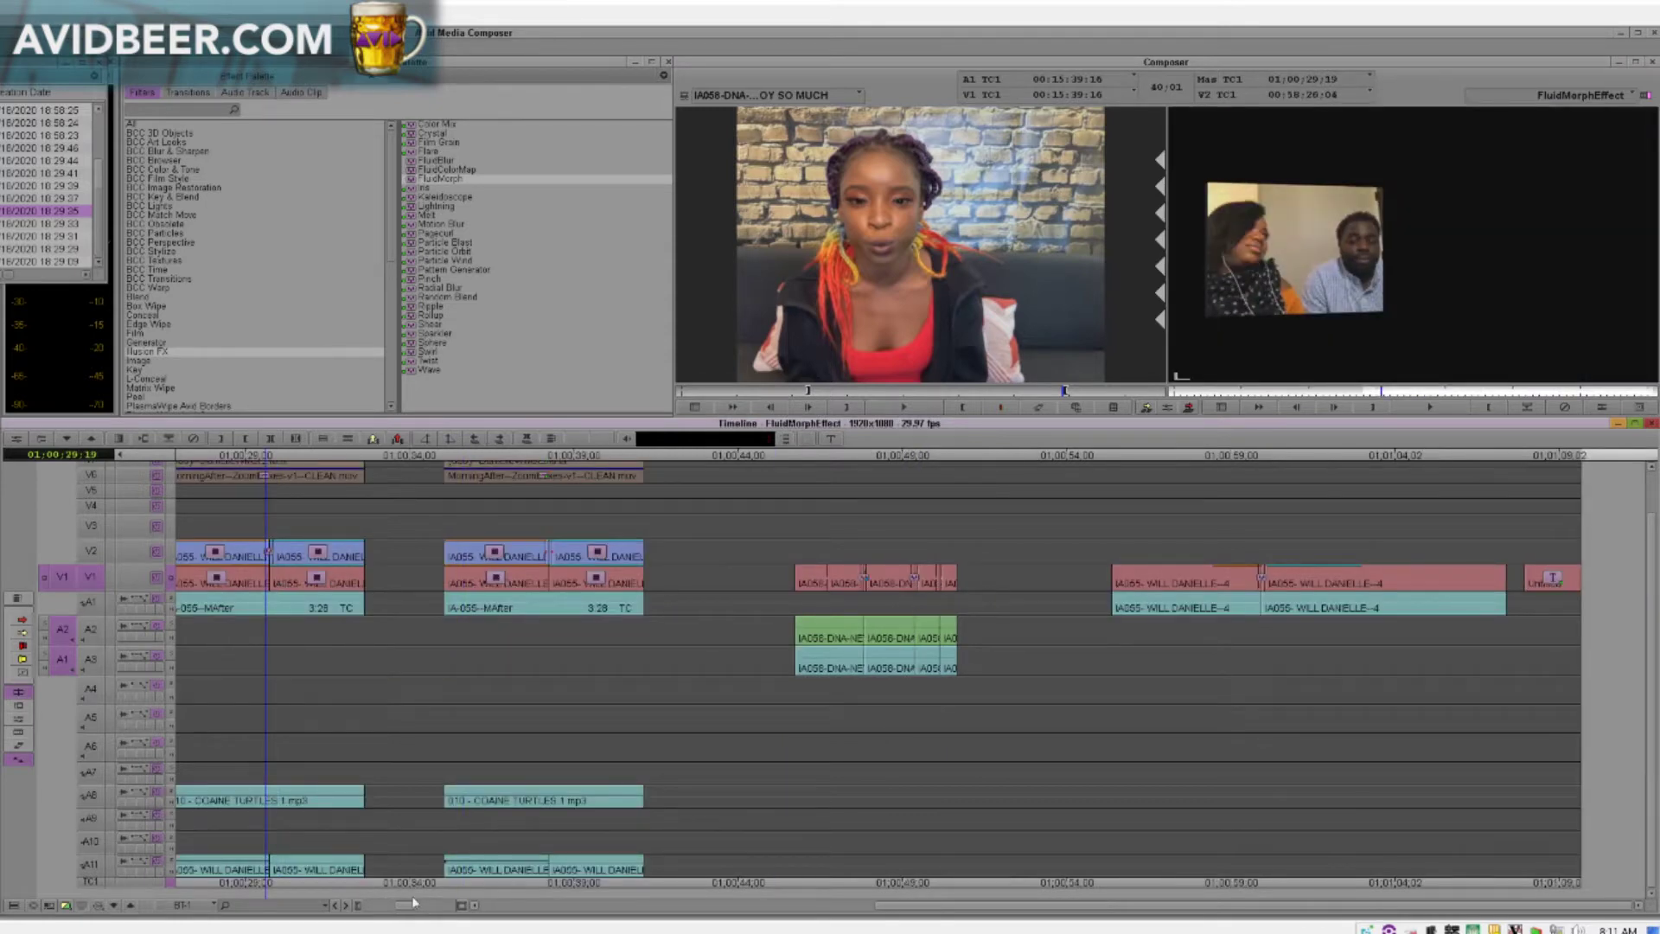
pyautogui.moveTo(413, 903); pyautogui.dragTo(446, 905)
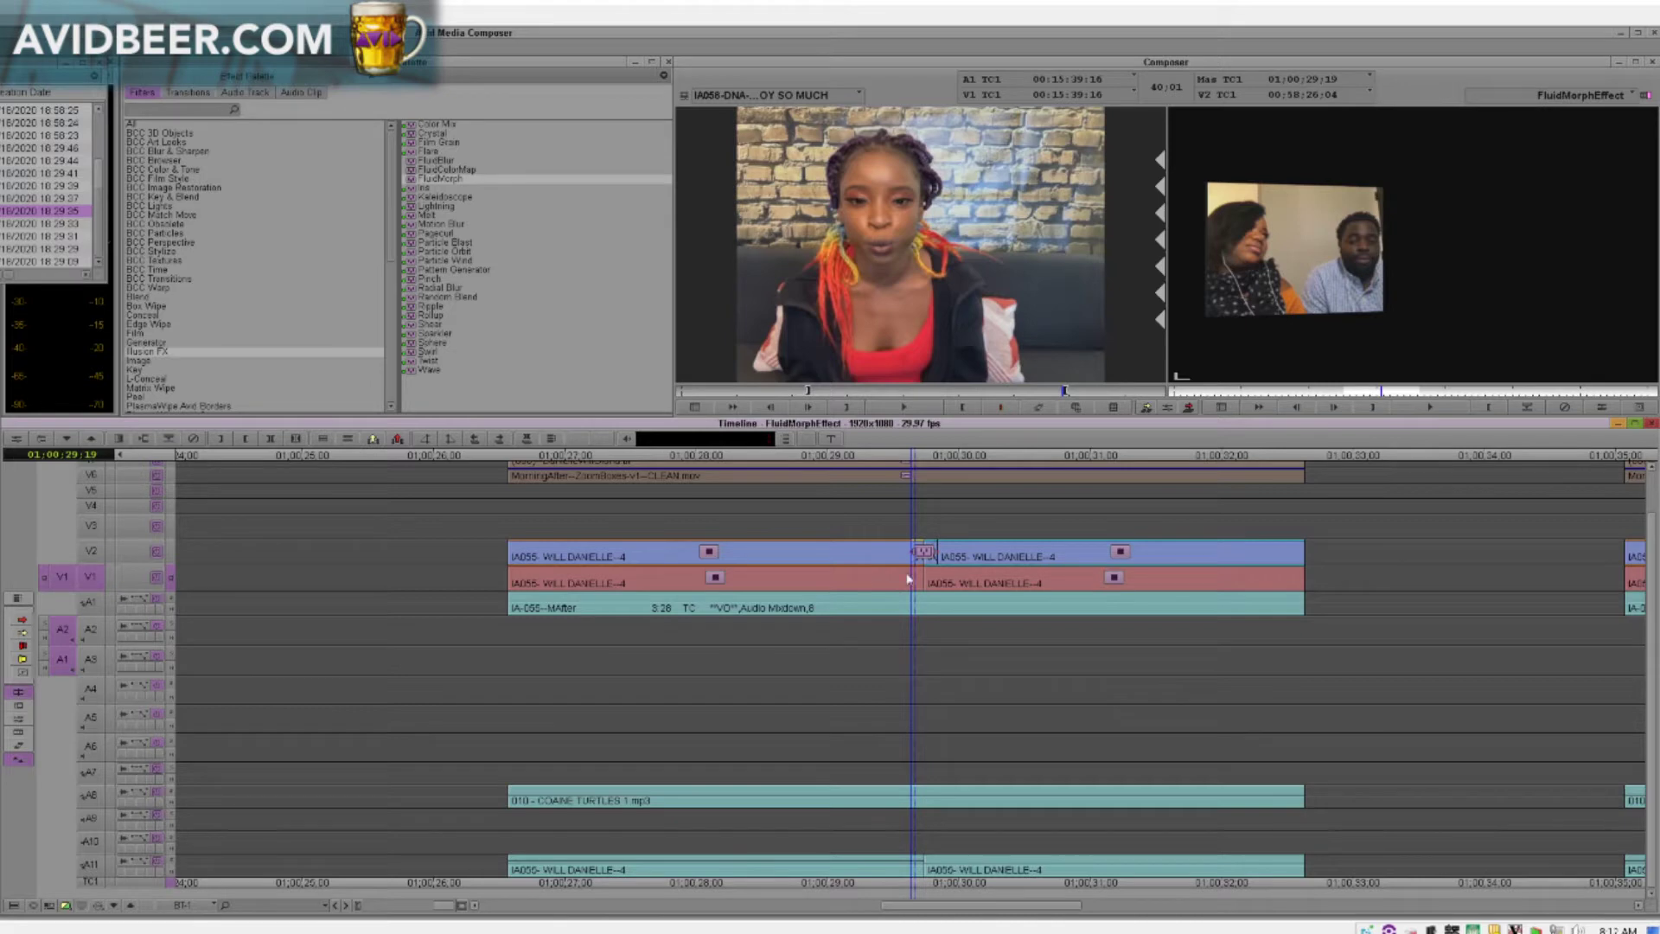
pyautogui.click(919, 581)
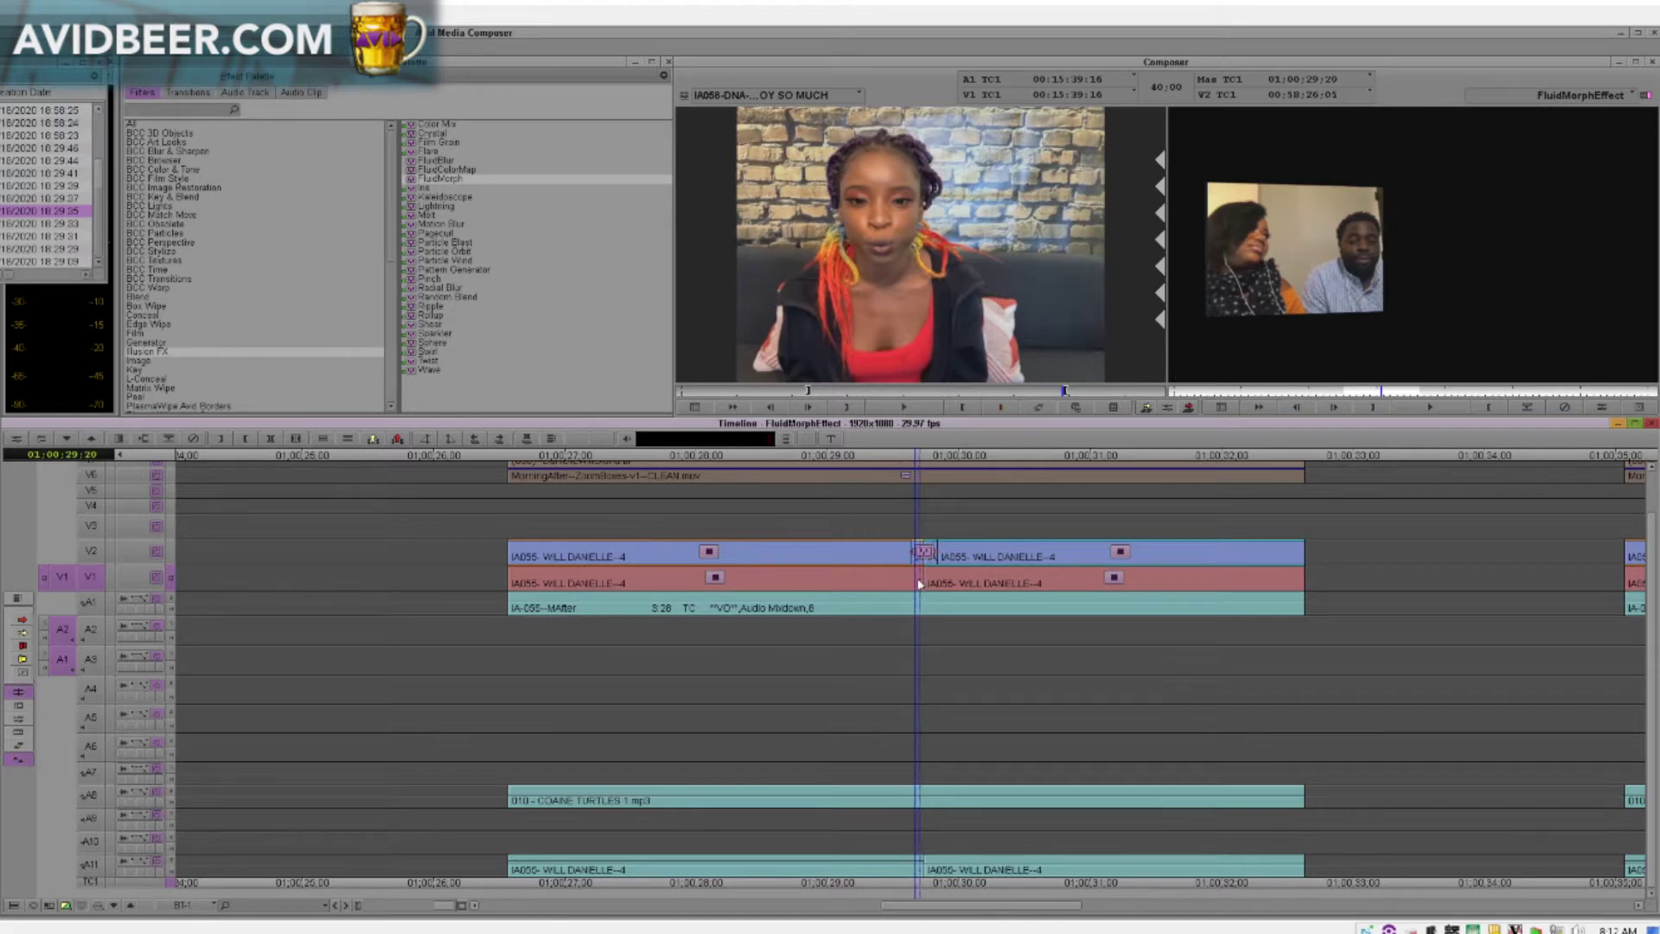
pyautogui.click(91, 555)
pyautogui.click(91, 572)
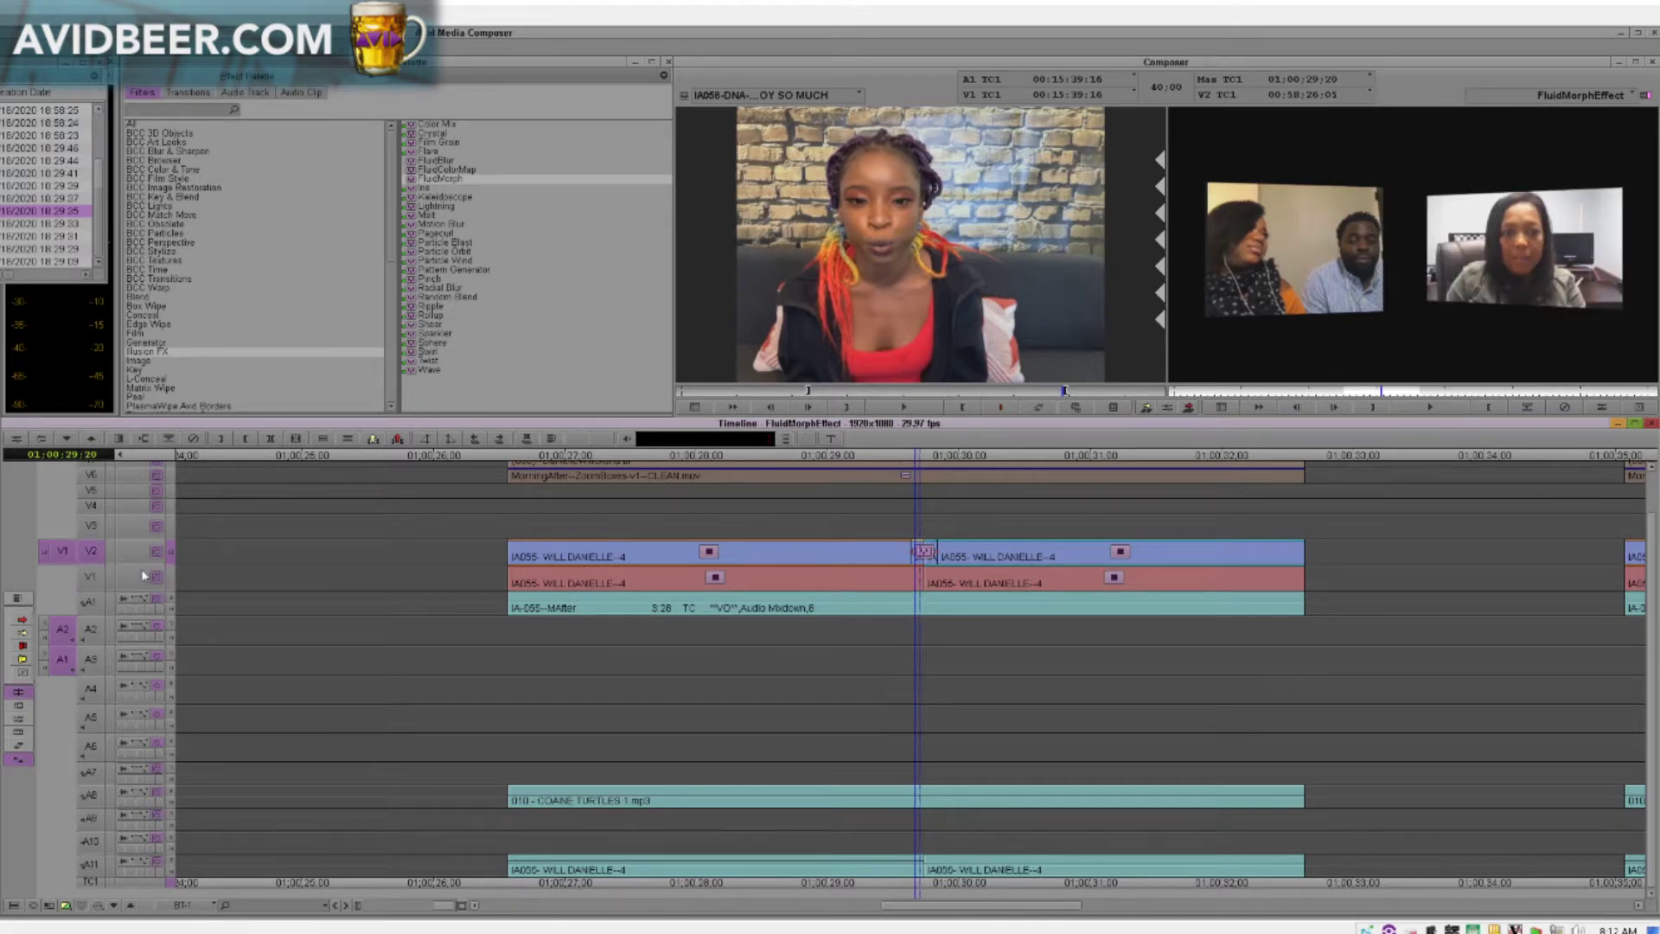
pyautogui.press('n')
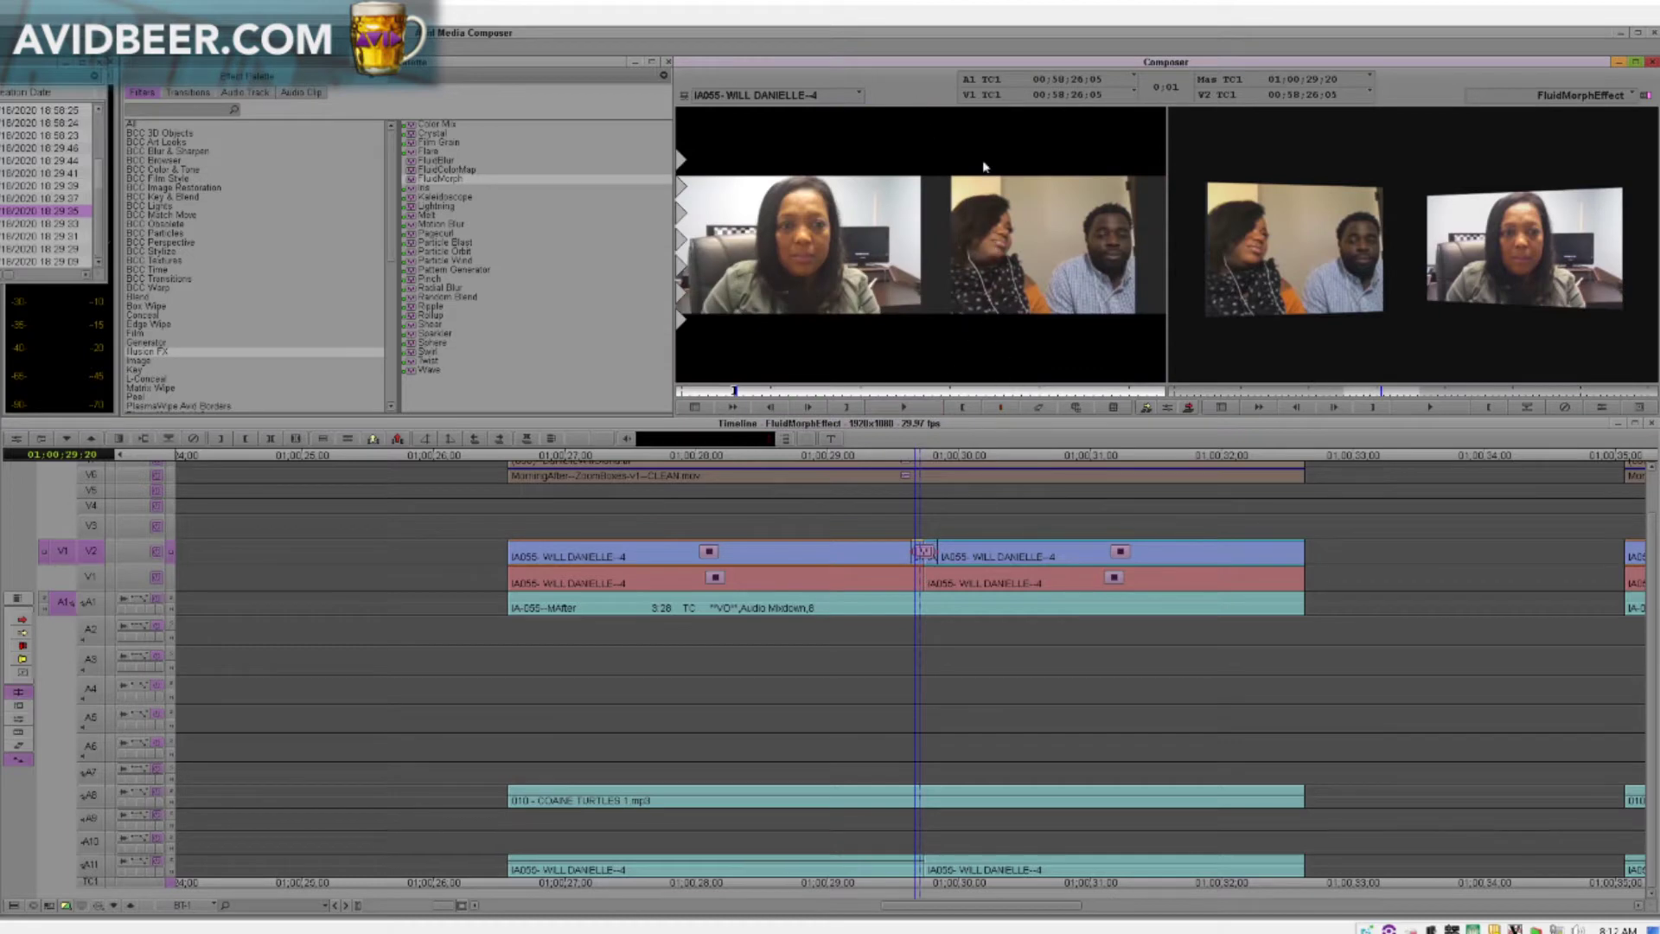
# - Match frame the V2 clips around the first split-screen transition to compare the source frames of both shots
pyautogui.click(926, 574)
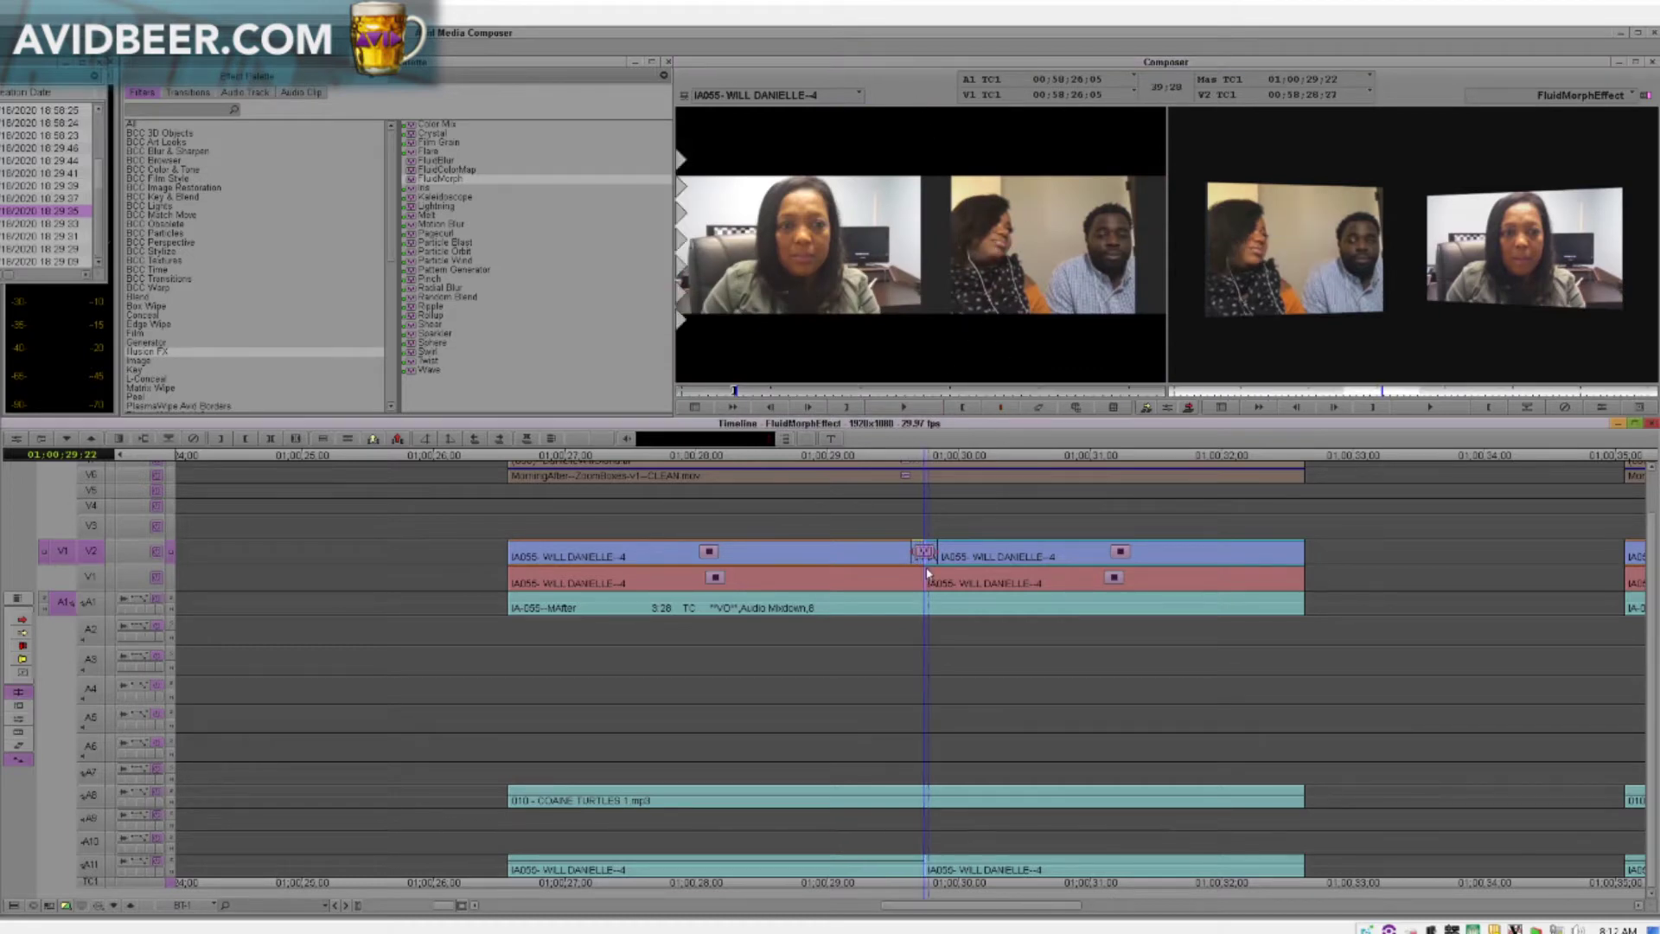
pyautogui.click(972, 325)
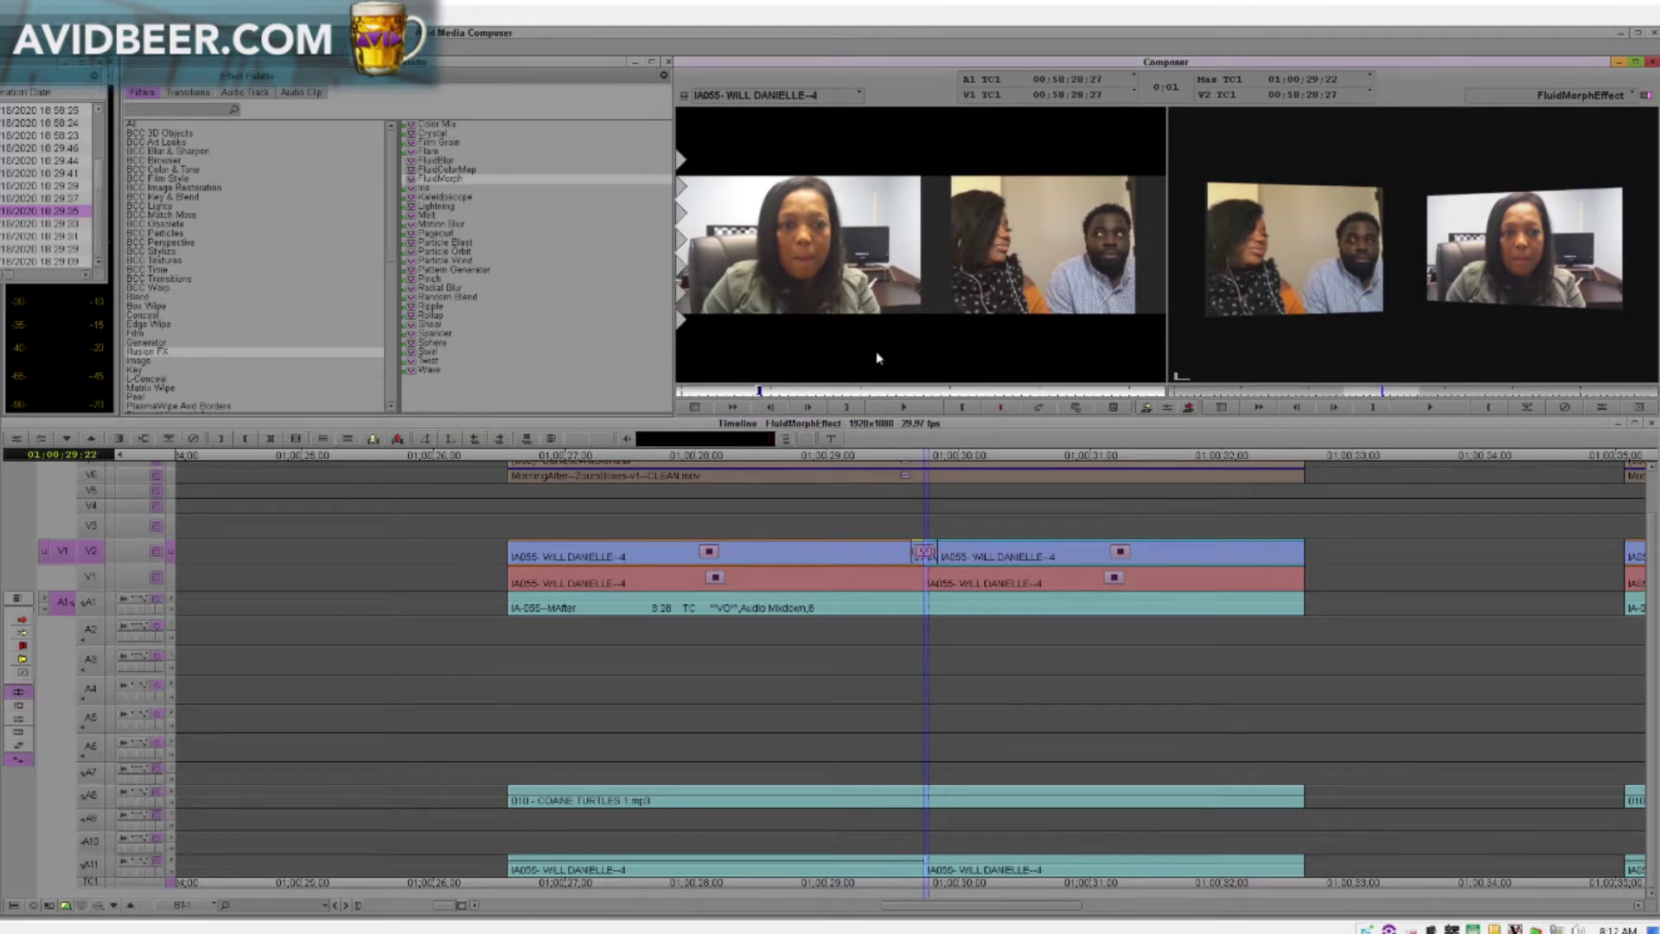
pyautogui.click(920, 573)
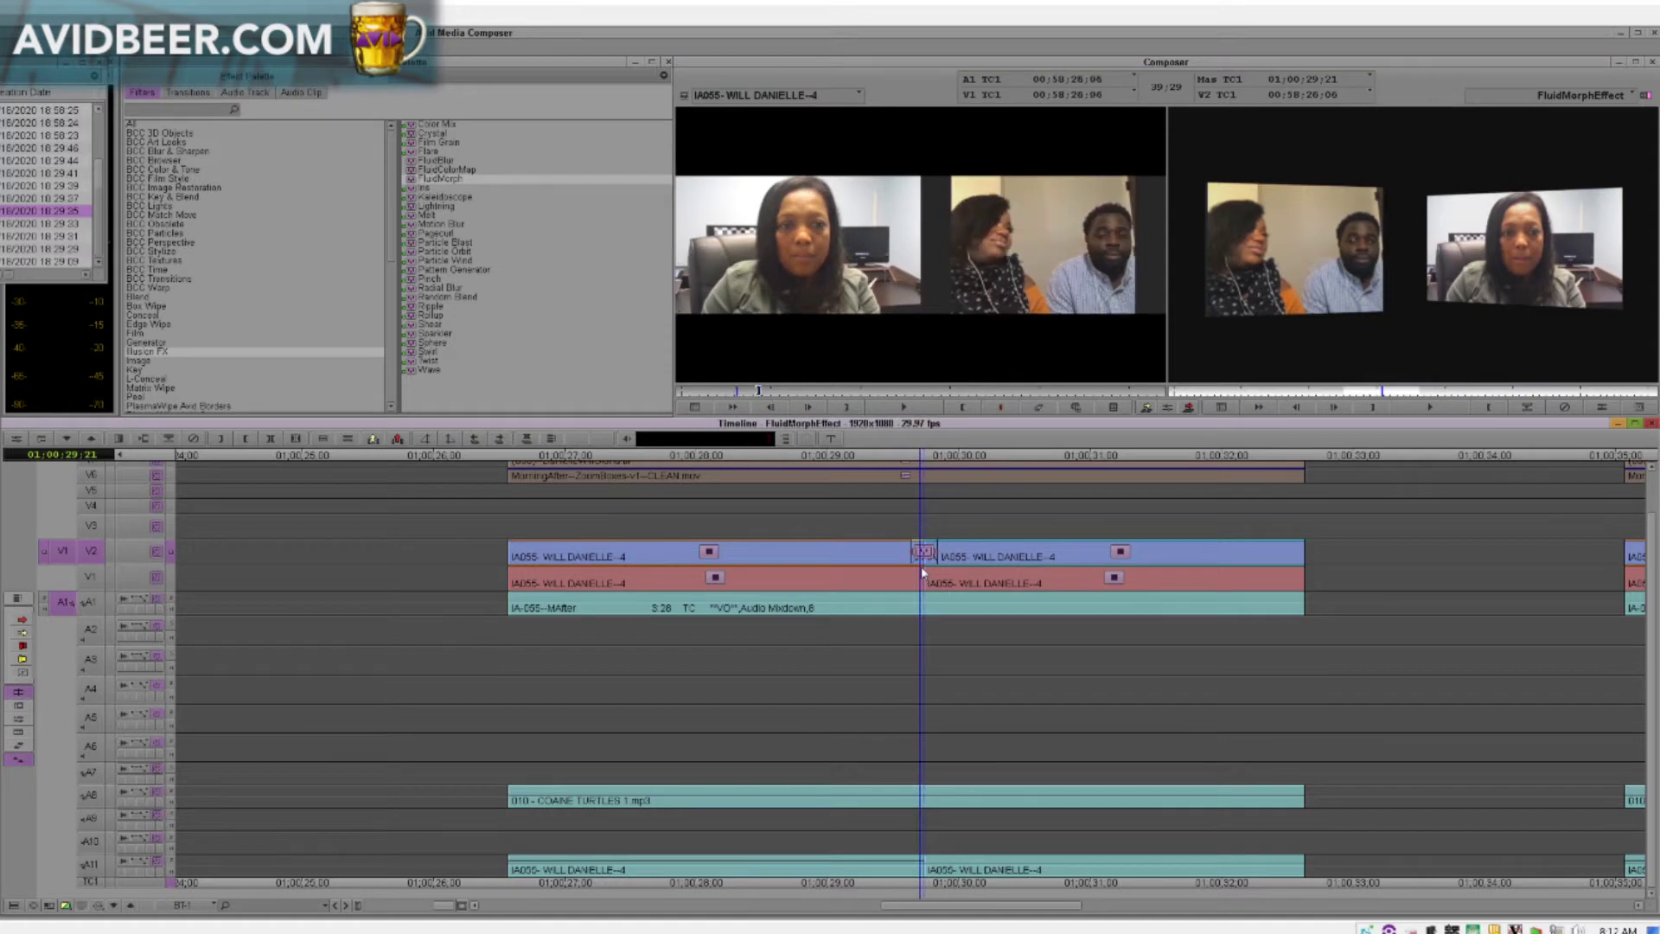
pyautogui.click(922, 570)
pyautogui.click(928, 570)
pyautogui.press('f')
# - Mark in and out points around the V2 transition and examine the frames within it
pyautogui.click(912, 562)
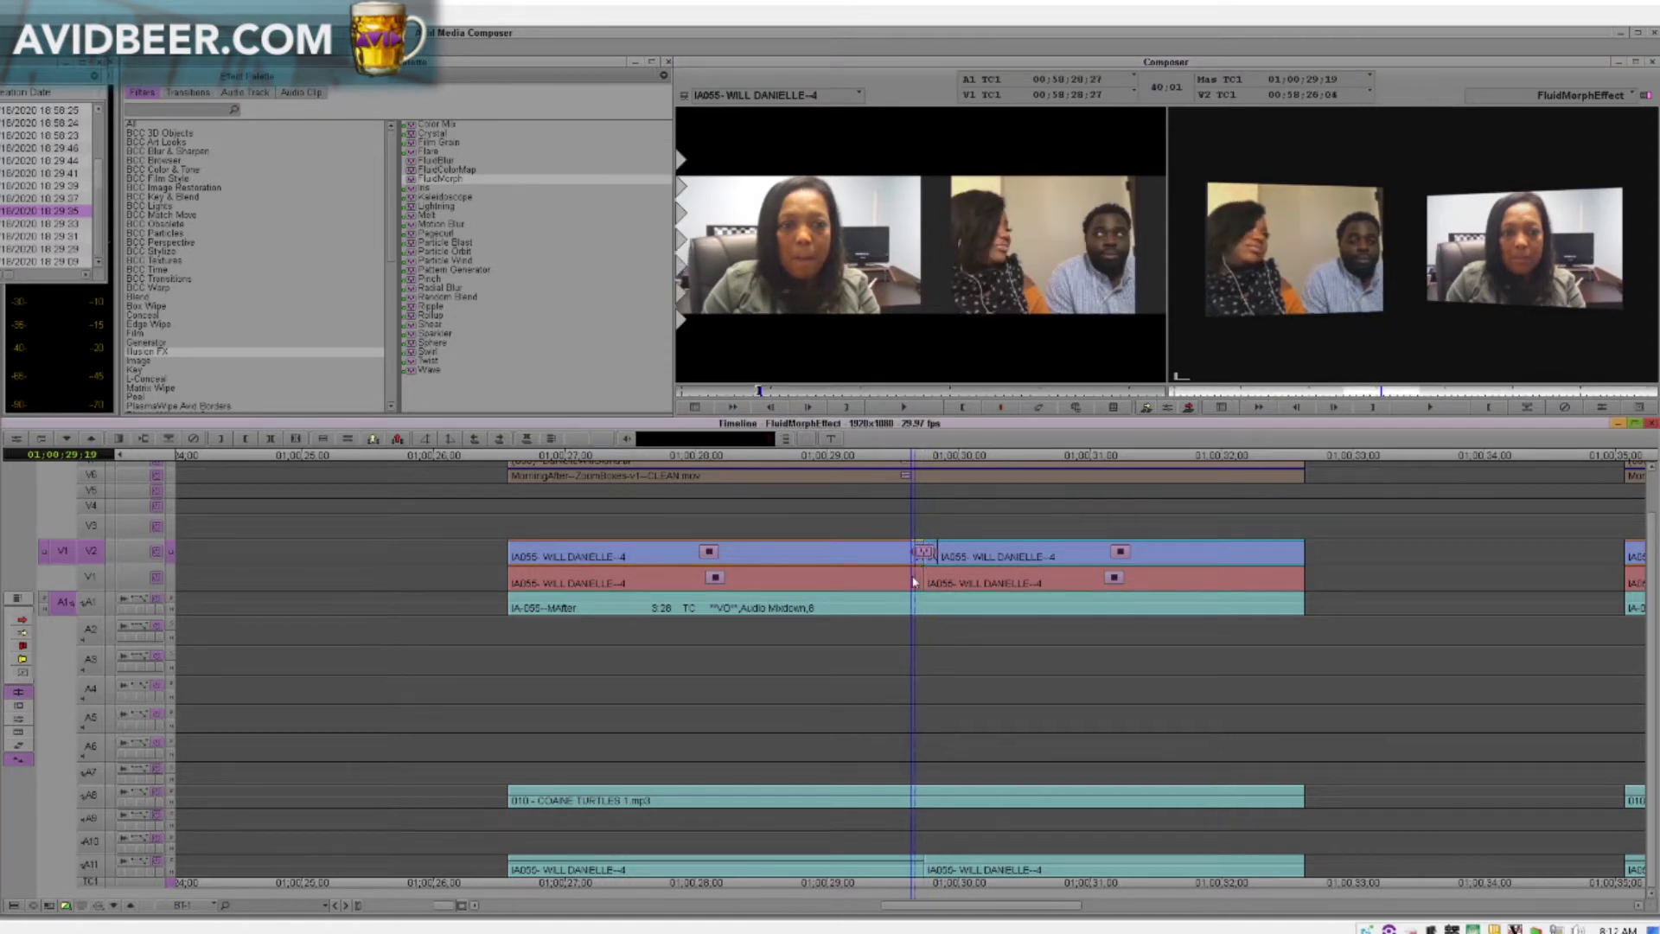
pyautogui.press('t')
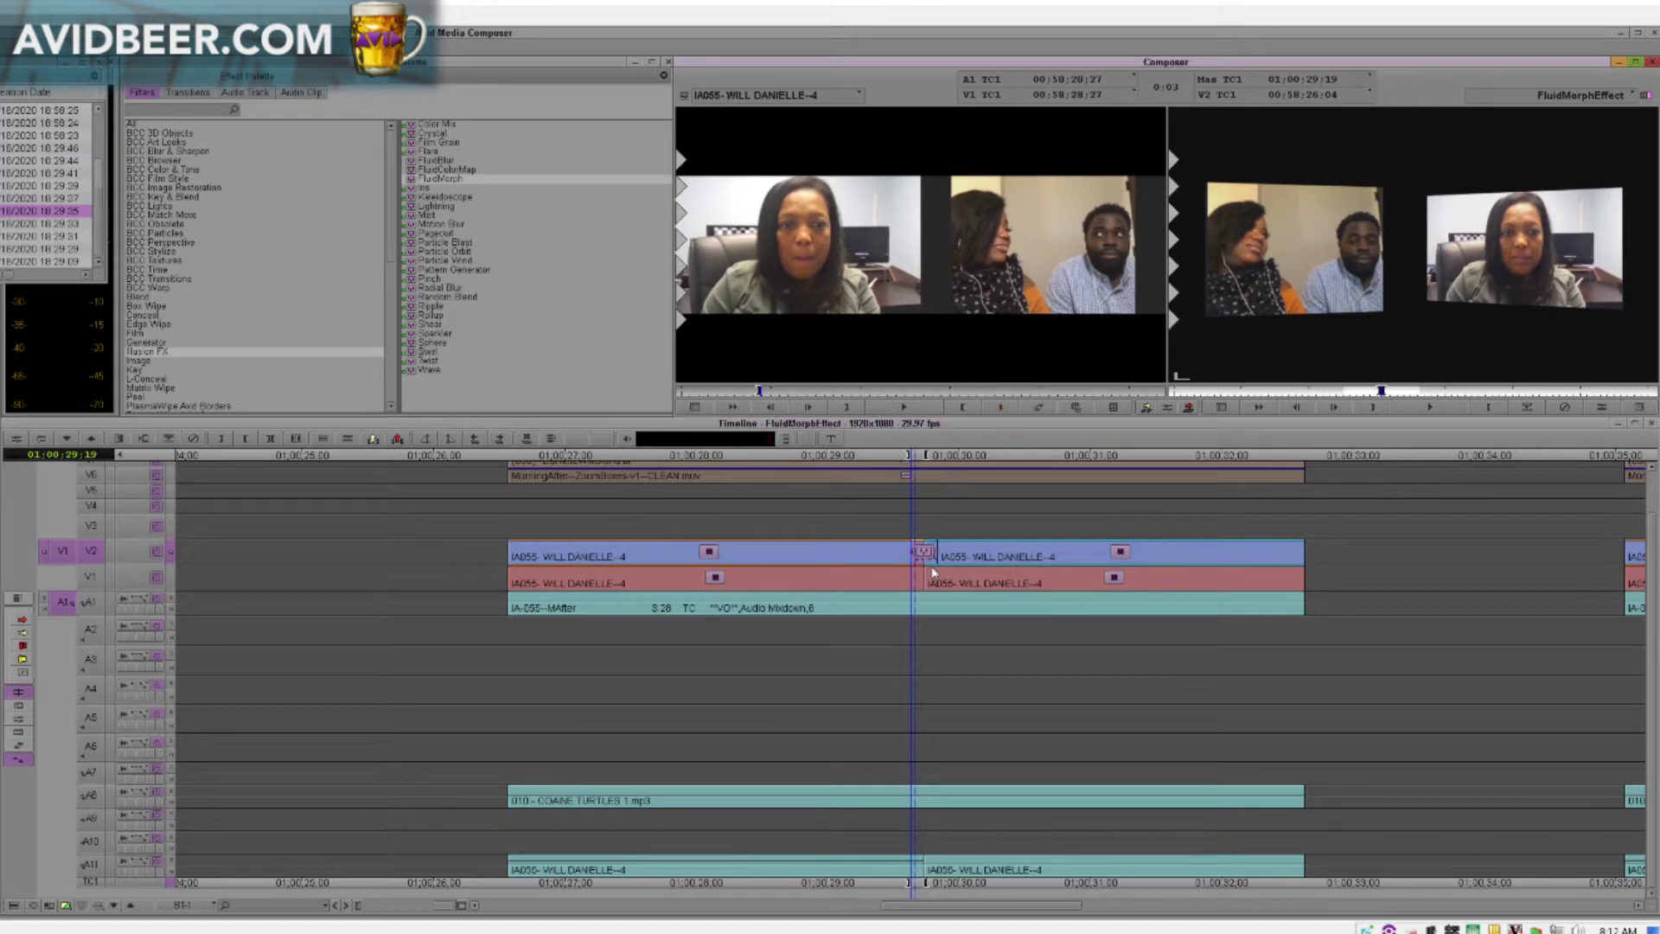
pyautogui.click(919, 590)
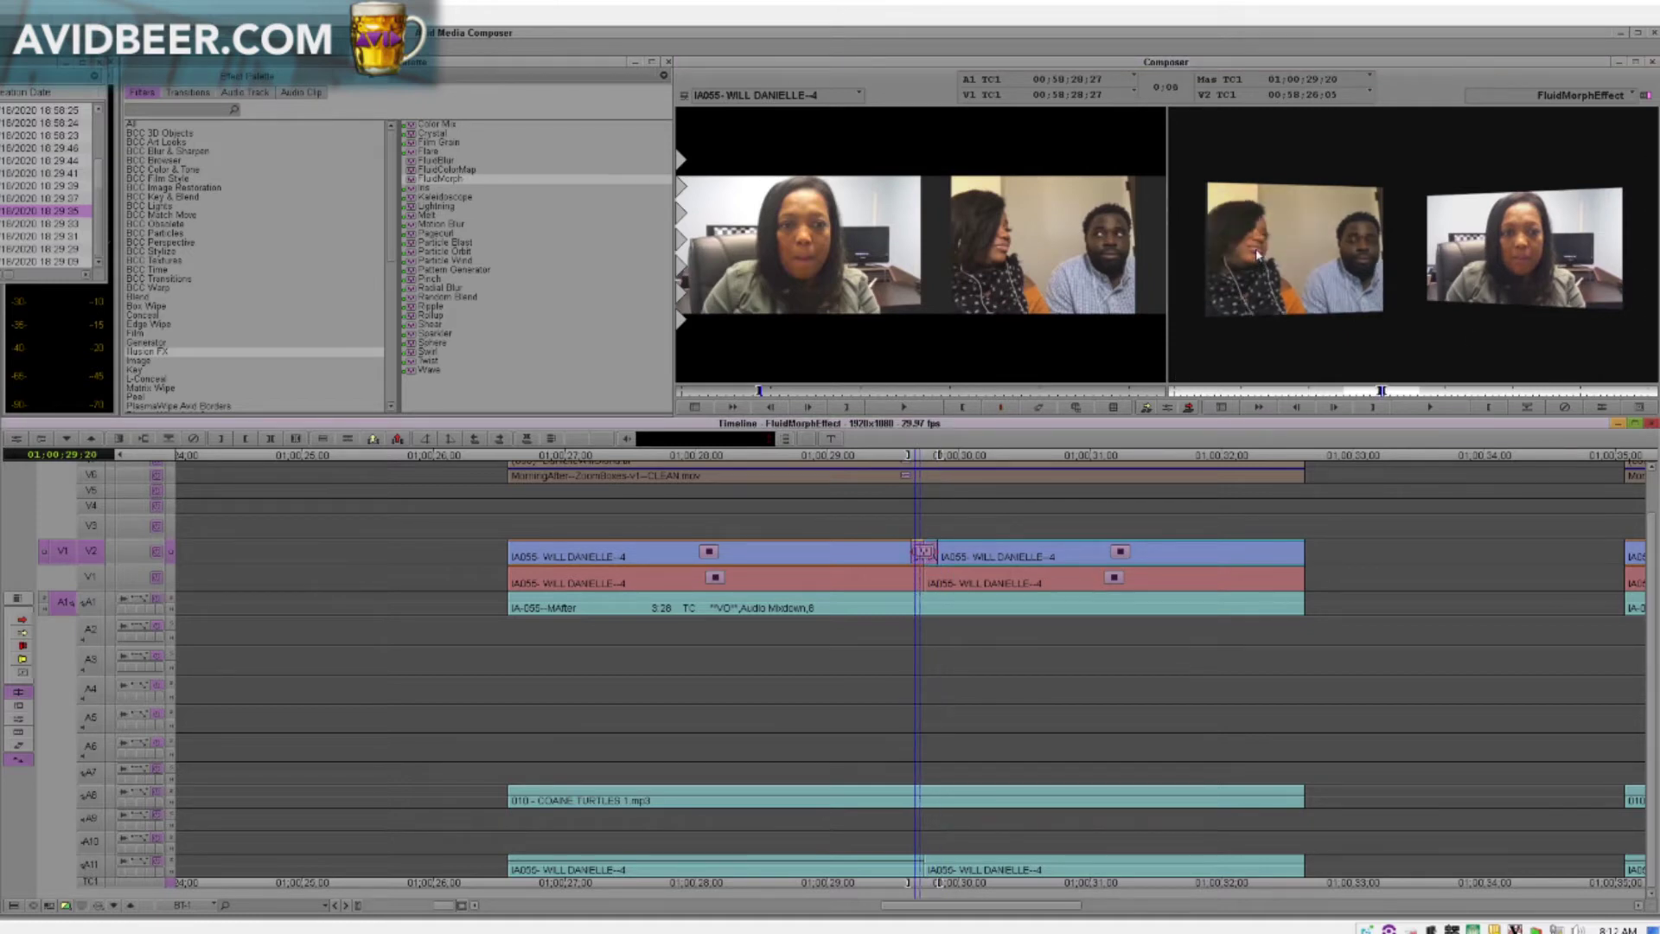
pyautogui.click(934, 578)
pyautogui.press('Left')
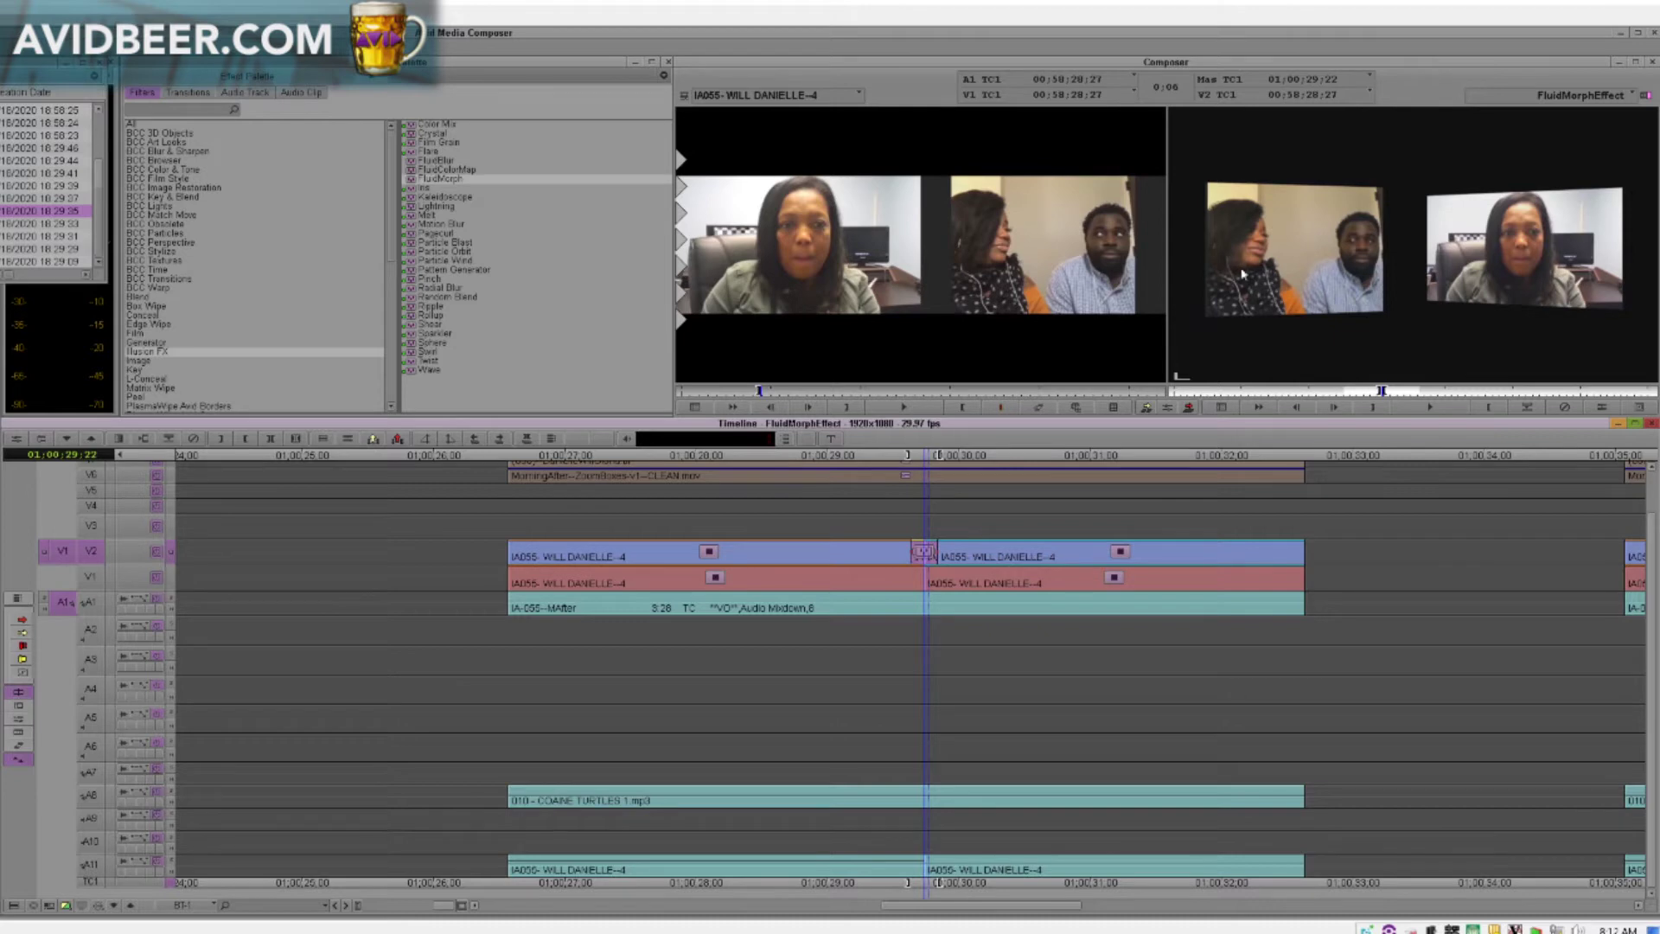
# - Play the sequence through the marked V2 transition, starting from a few frames before it
pyautogui.moveTo(929, 584); pyautogui.dragTo(884, 597)
pyautogui.click(885, 601)
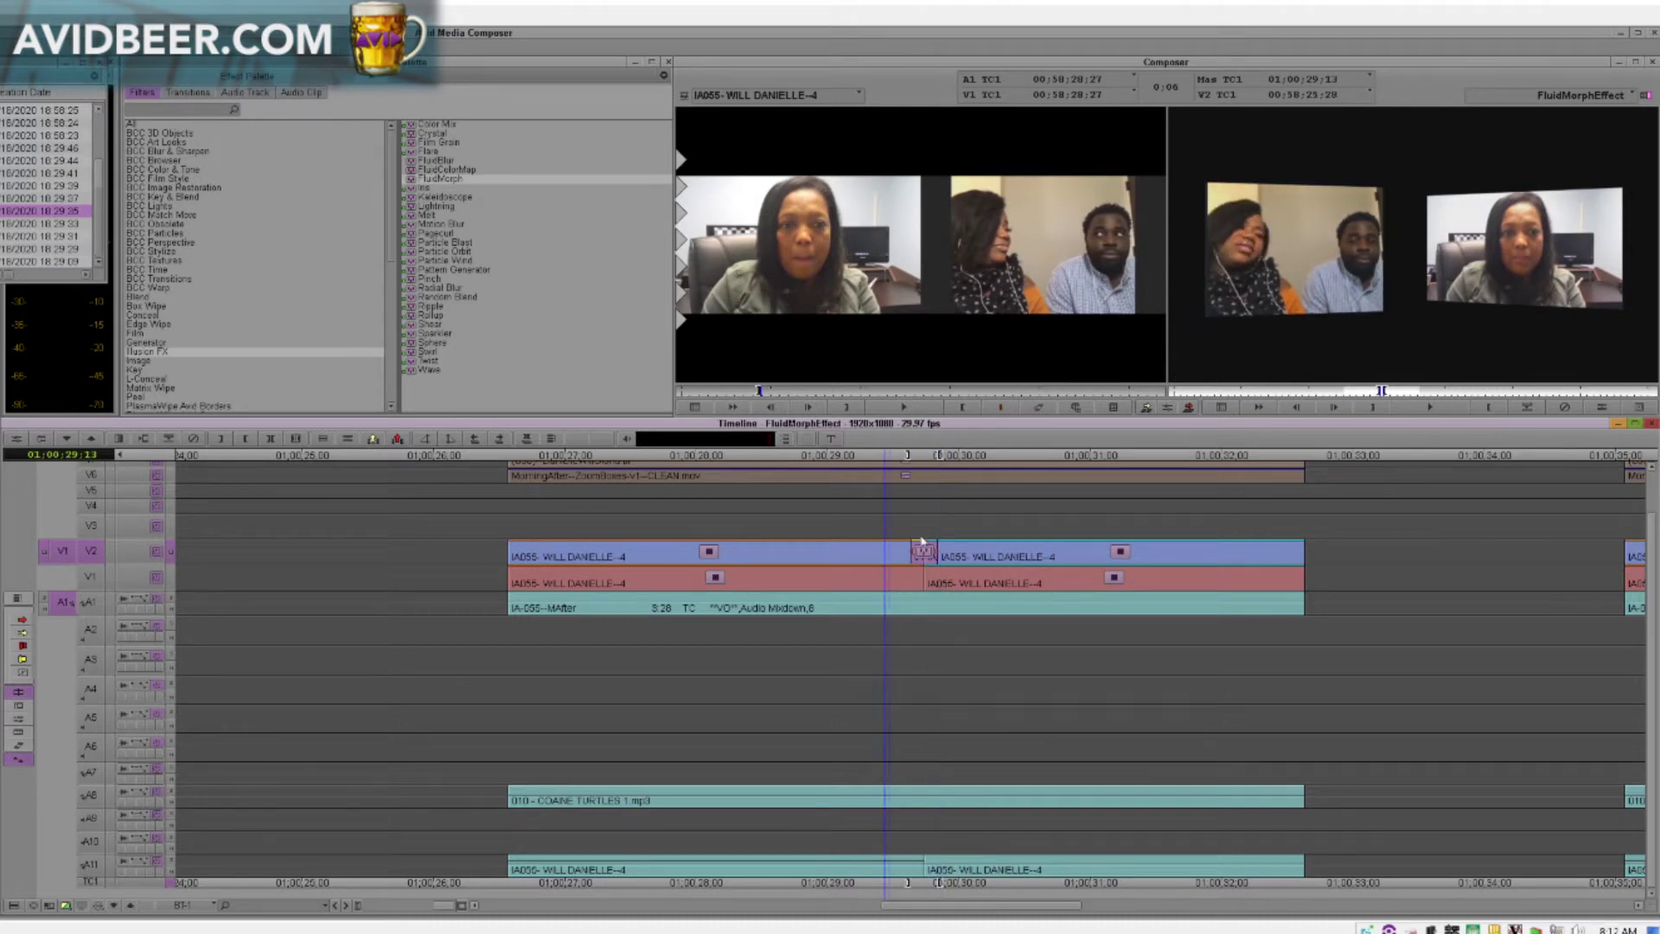
pyautogui.press('space')
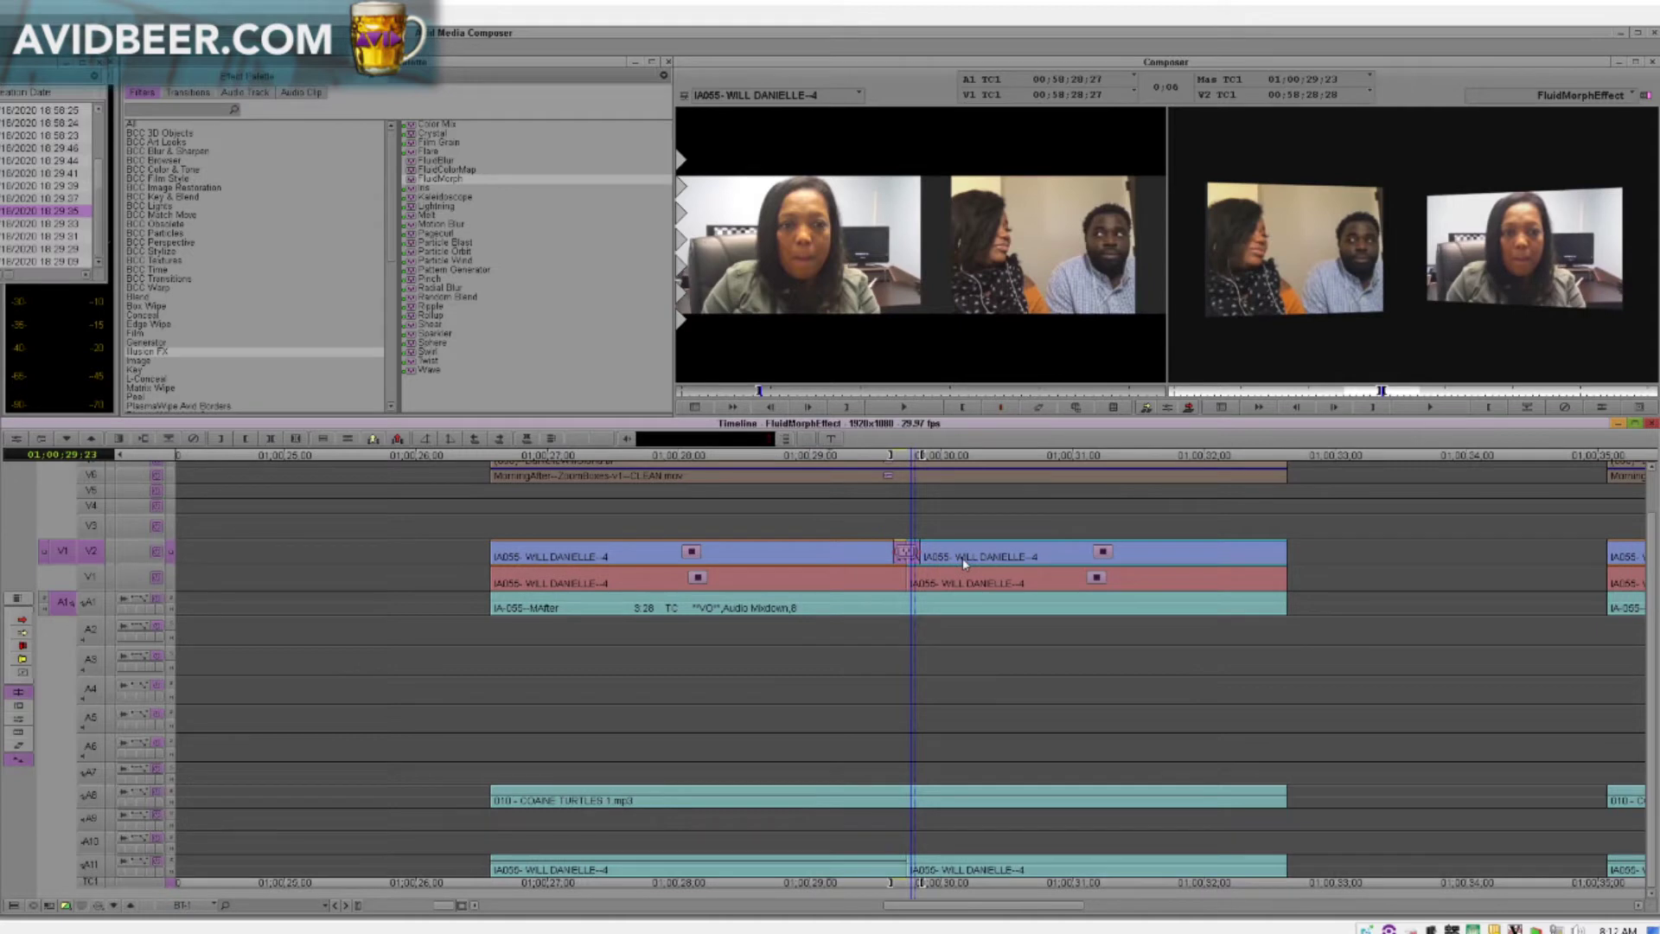
pyautogui.press('Right')
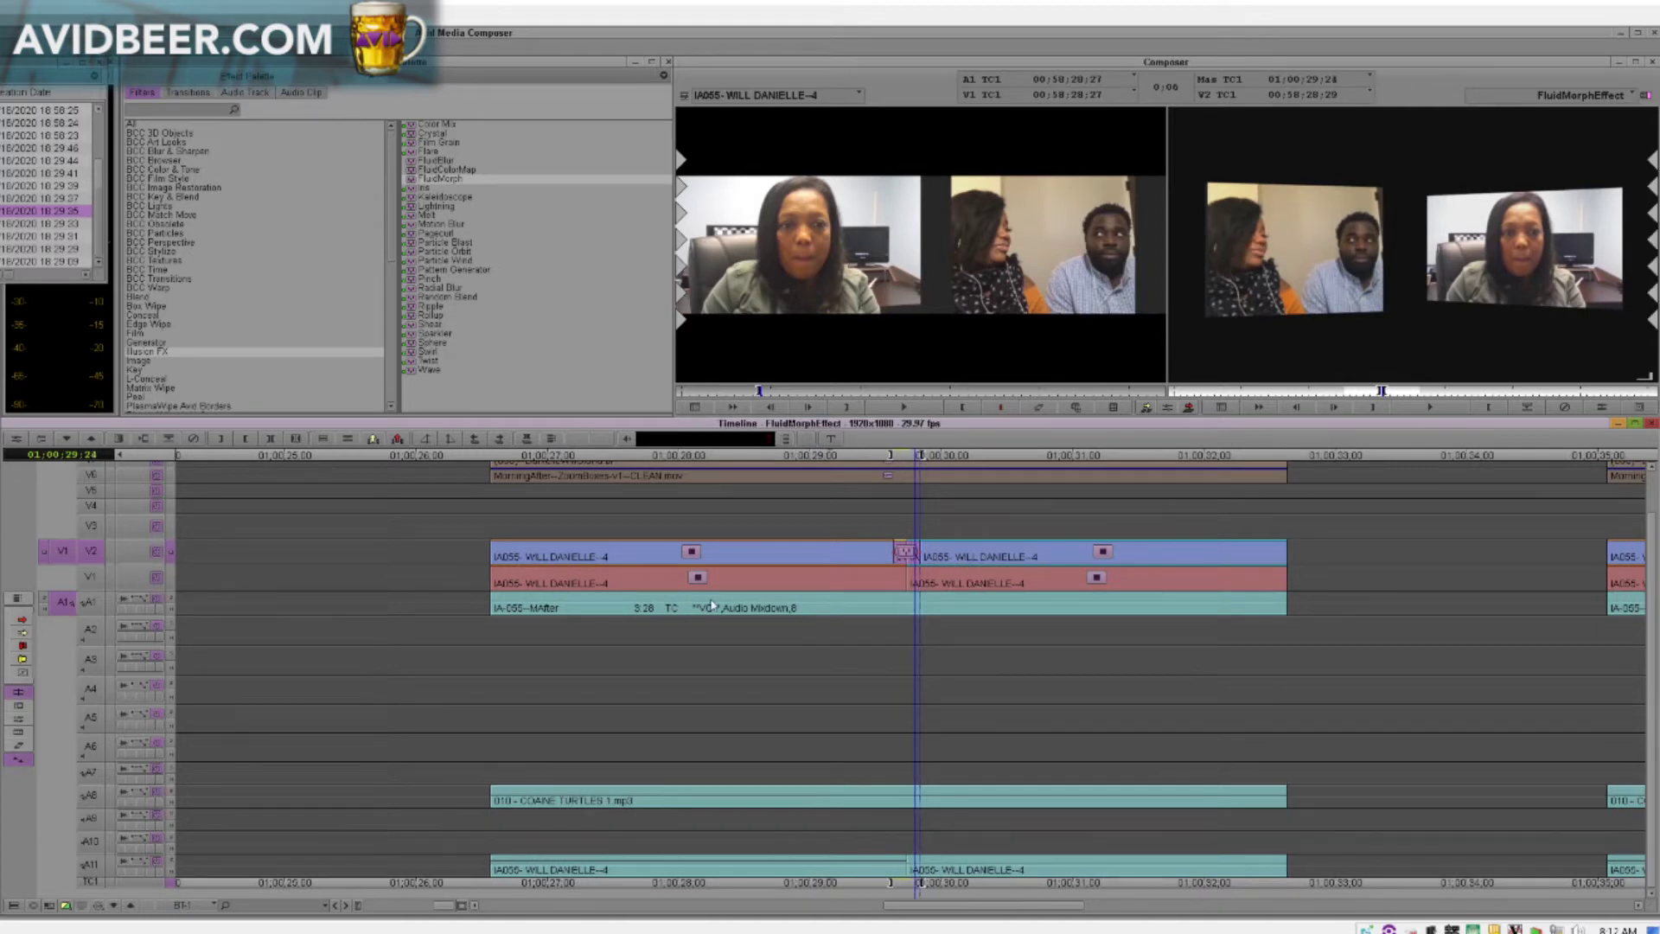
# - Monitor the upper graphics tracks and review the full split-screen composite across the V2 transition
pyautogui.scroll(2, 711, 605)
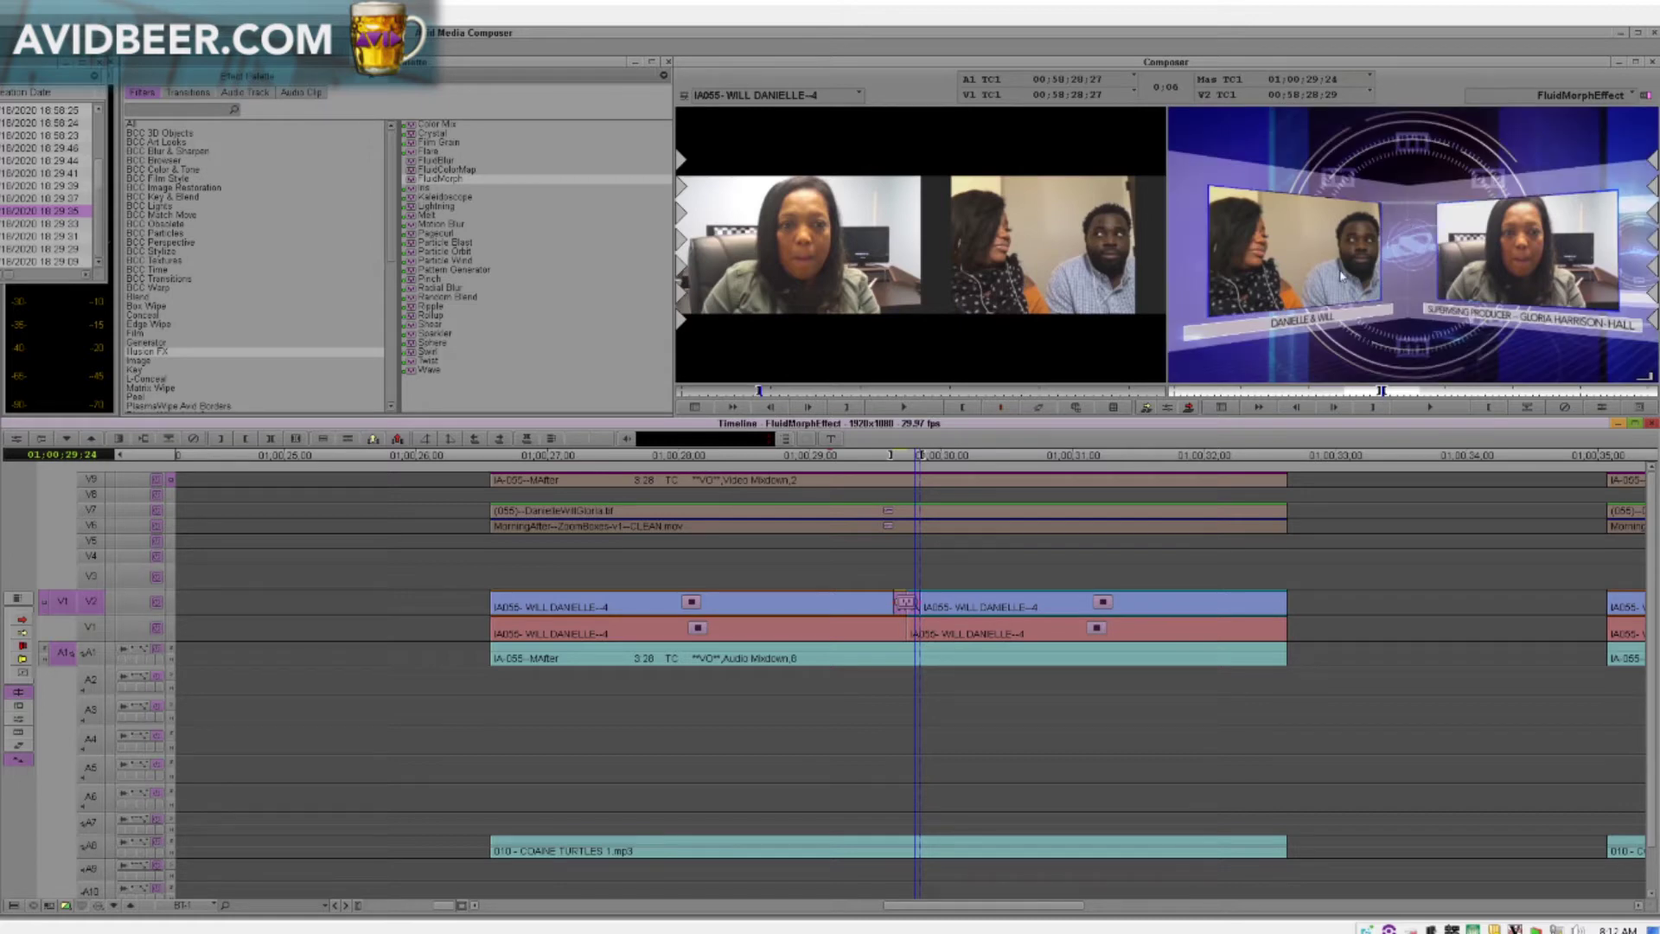
pyautogui.press('space')
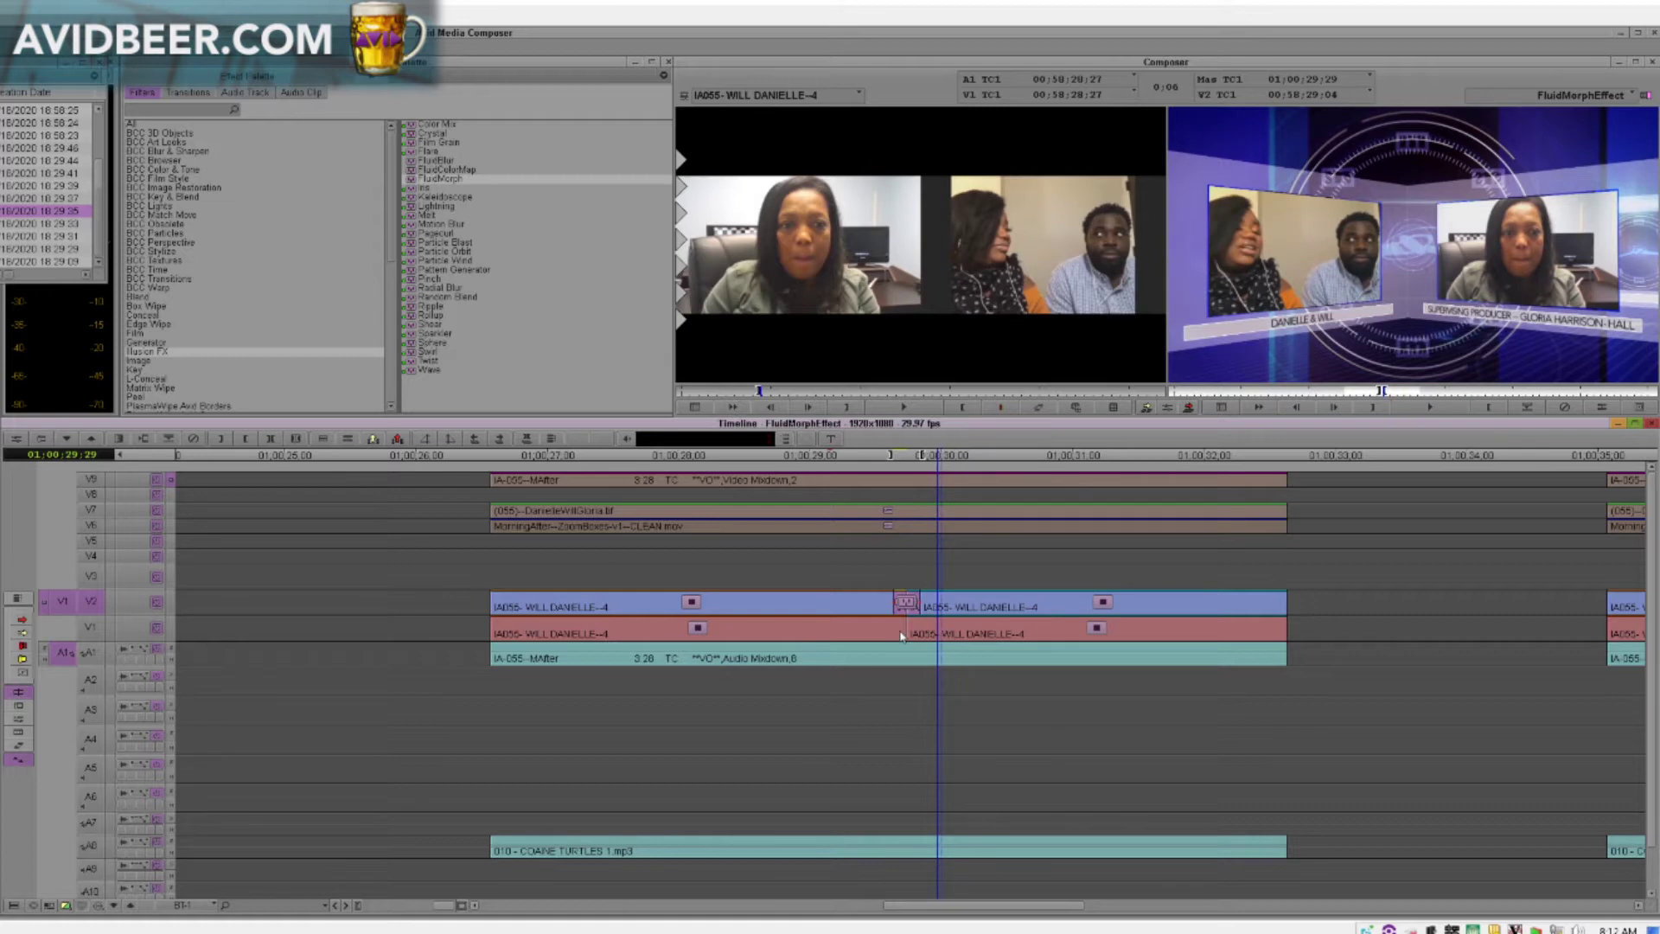
pyautogui.click(902, 637)
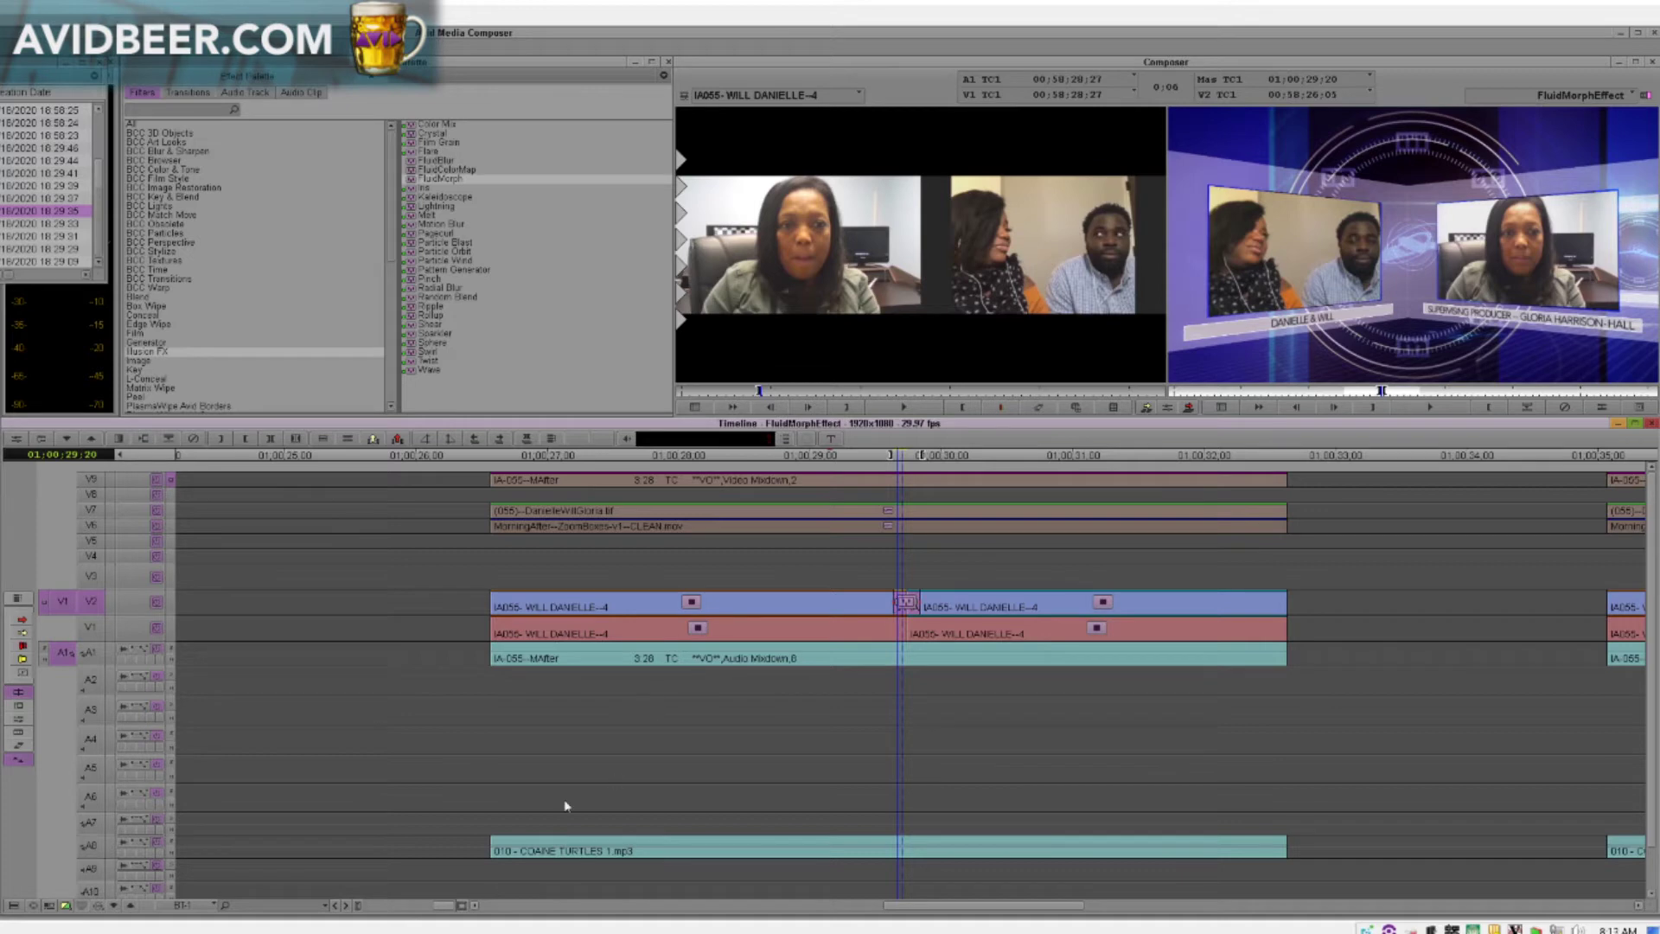
# - Go past the second split-screen section to the solo interview clips on V1 and play through their cuts
pyautogui.moveTo(442, 905); pyautogui.dragTo(389, 907)
pyautogui.click(1115, 692)
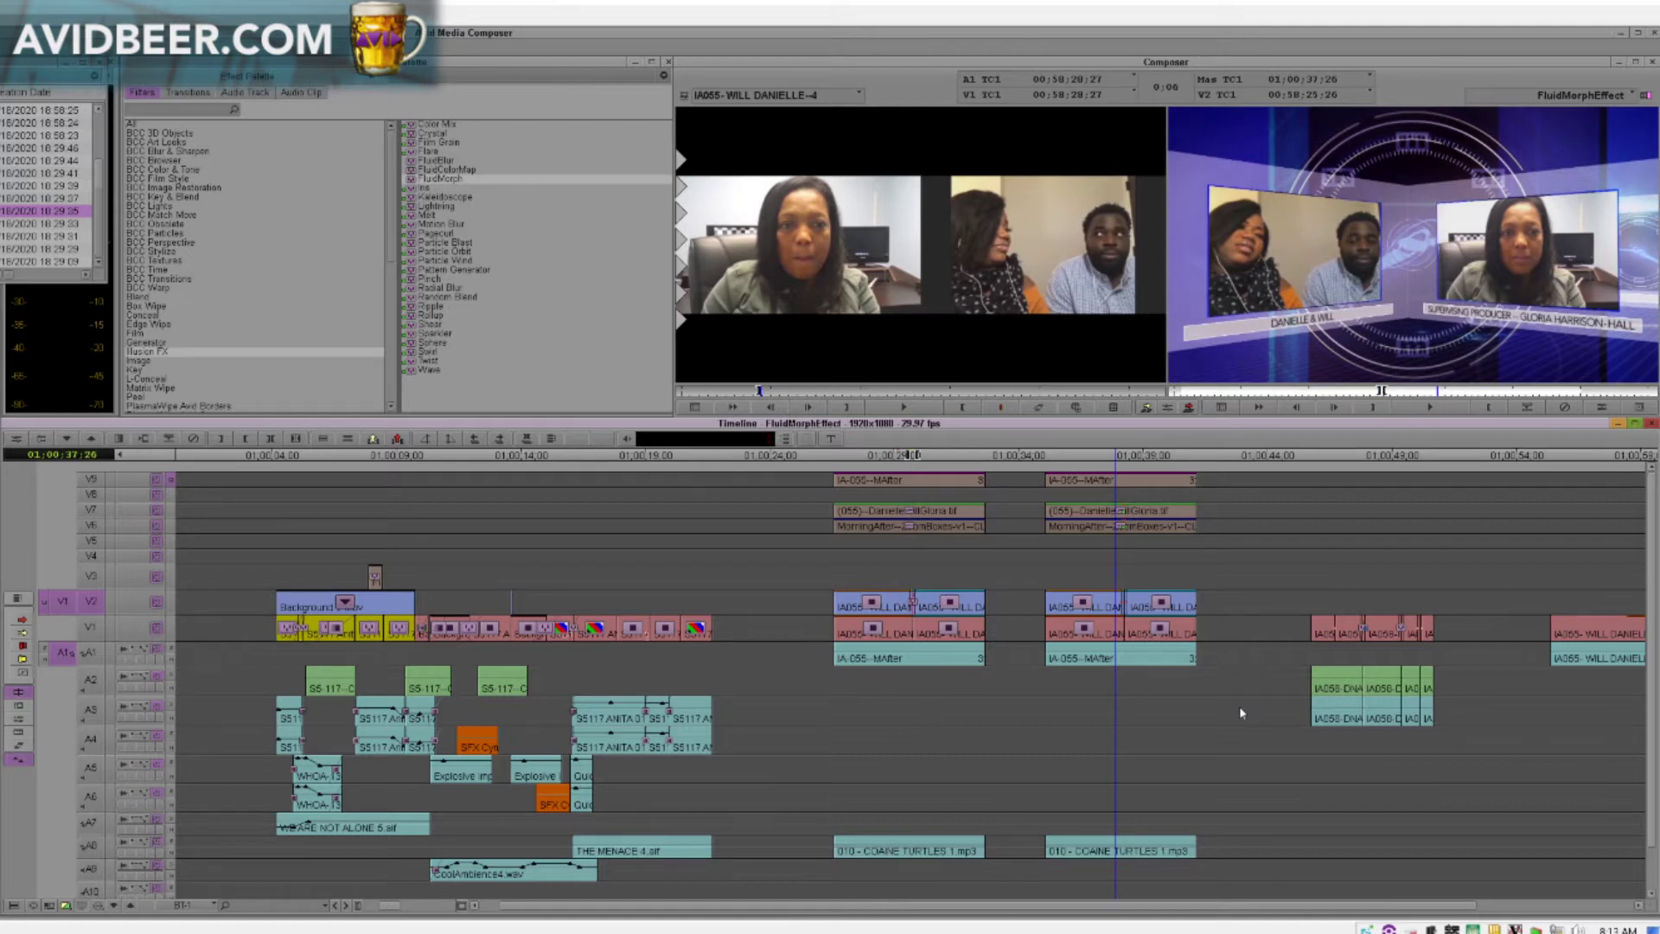
pyautogui.click(1364, 660)
pyautogui.press('space')
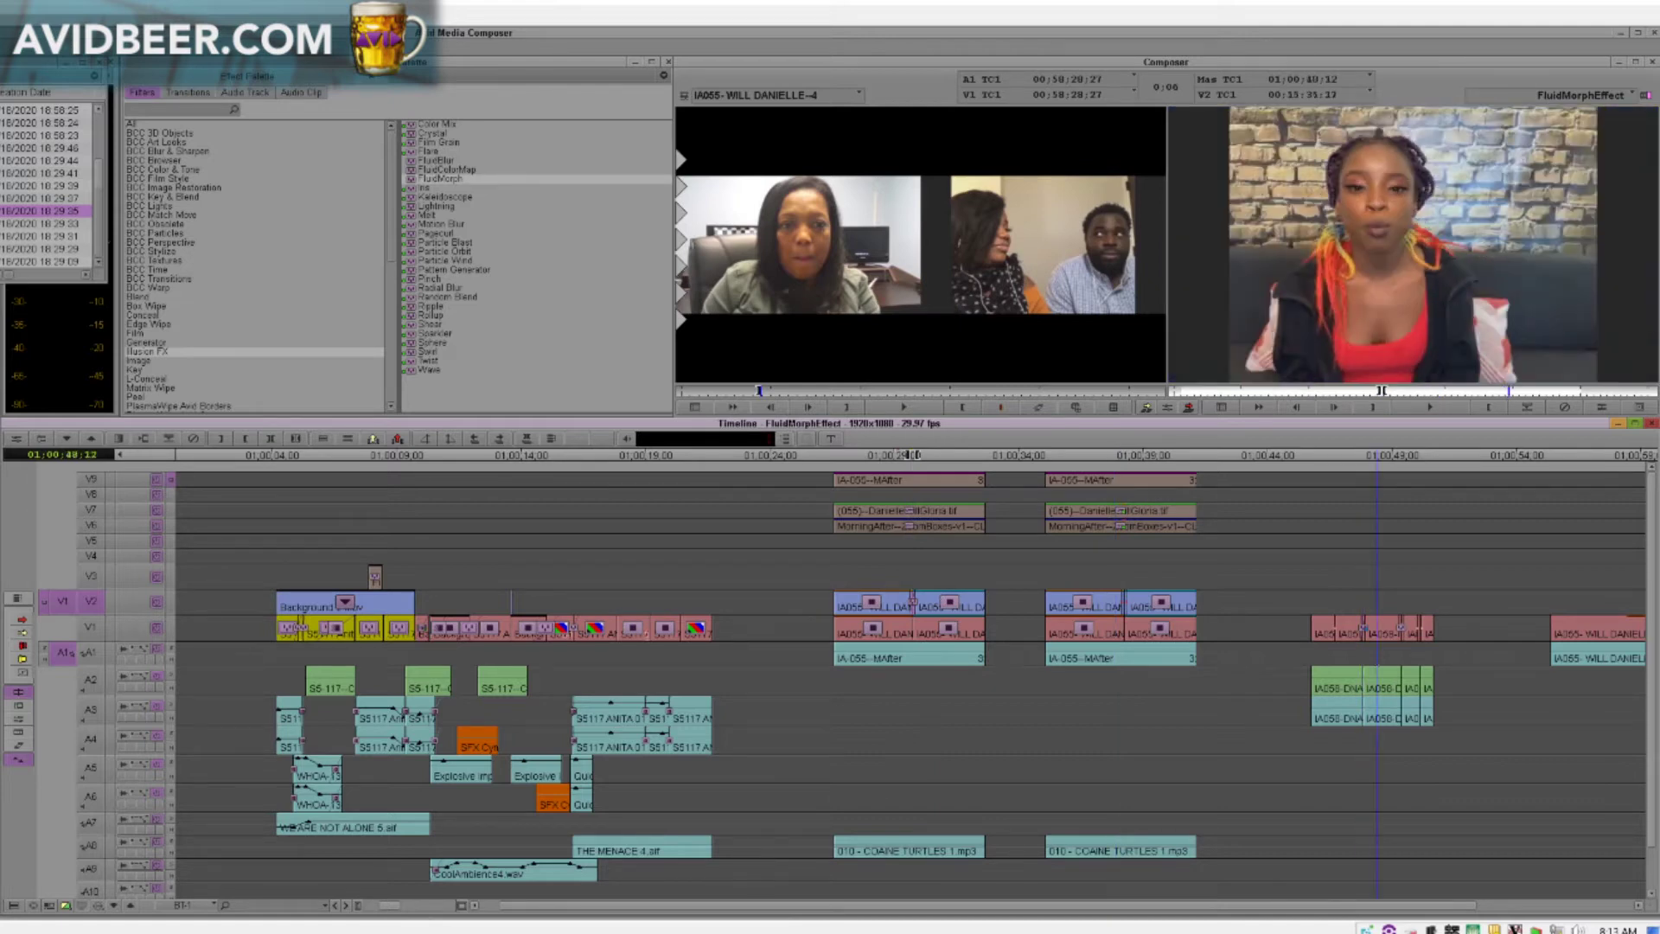
# - Mark an in point at 01;00;48;12 in the solo interview, then review its remaining cuts and the first full-screen WILL DANIELLE clip
pyautogui.moveTo(388, 906); pyautogui.dragTo(374, 906)
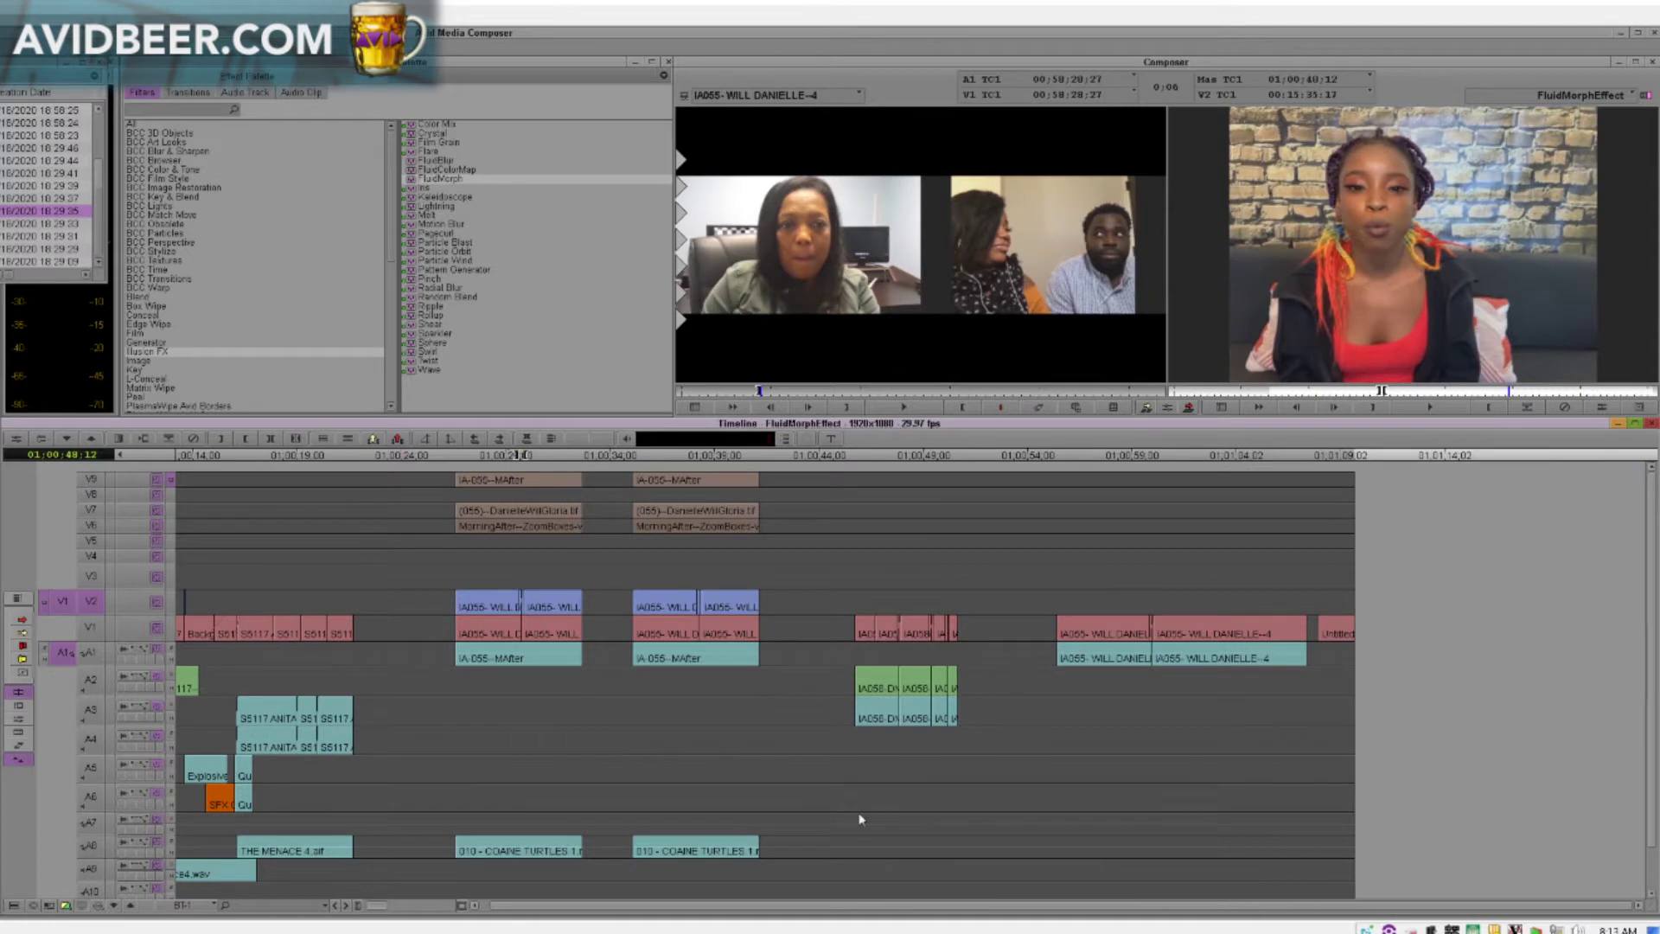
pyautogui.press('i')
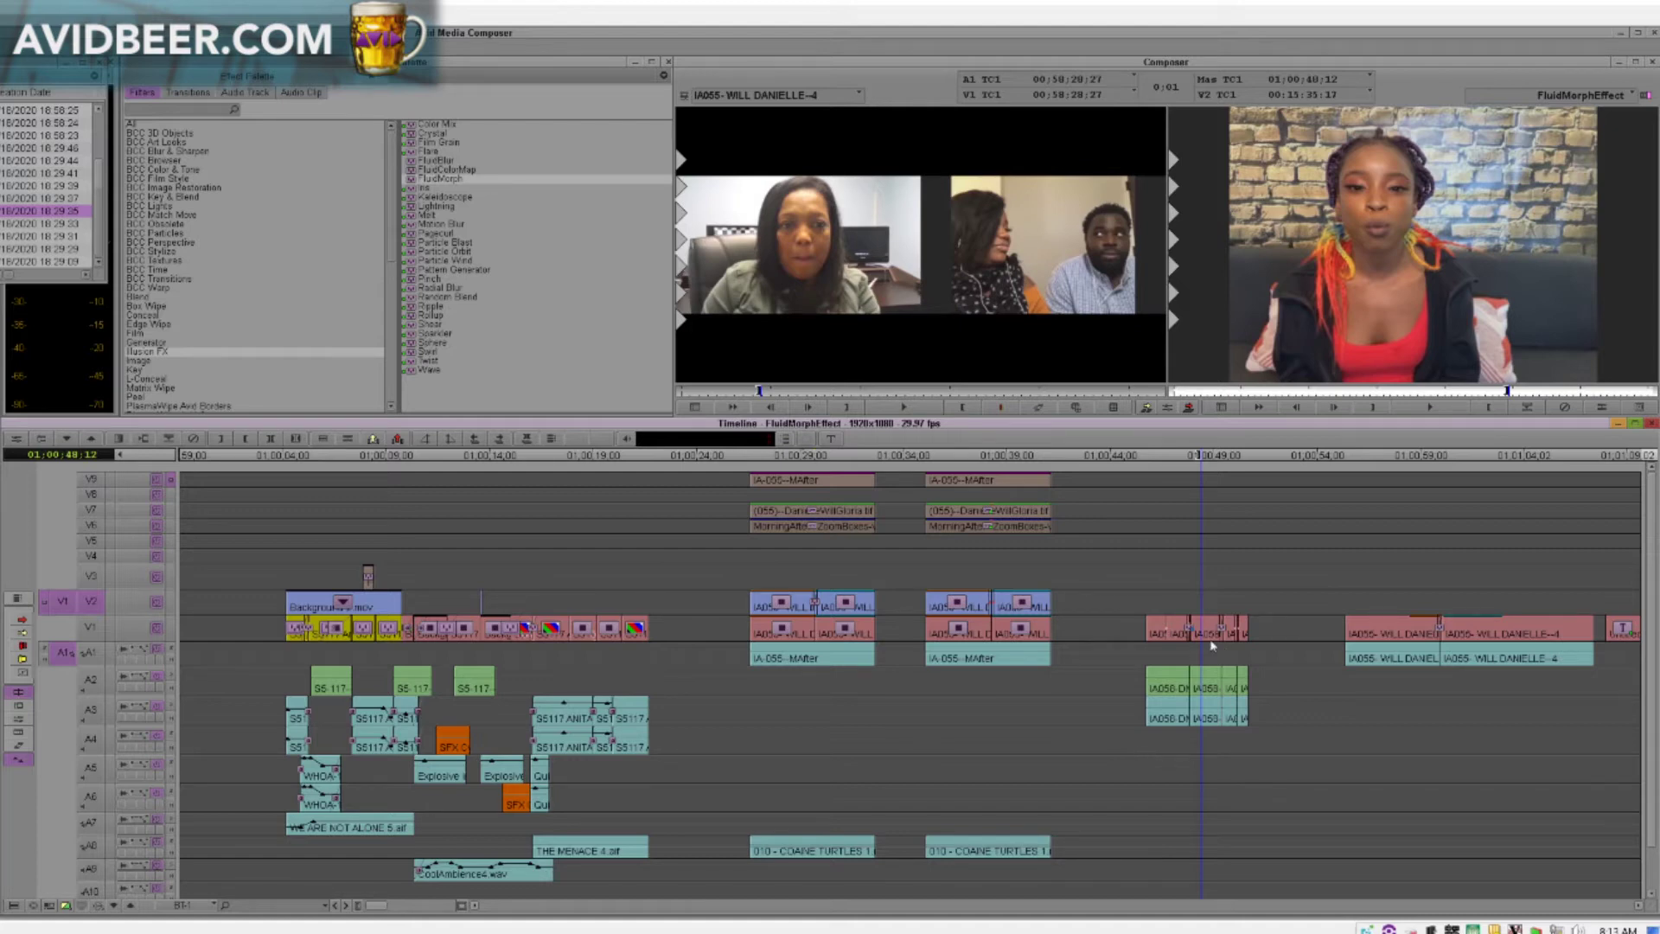
pyautogui.click(1218, 668)
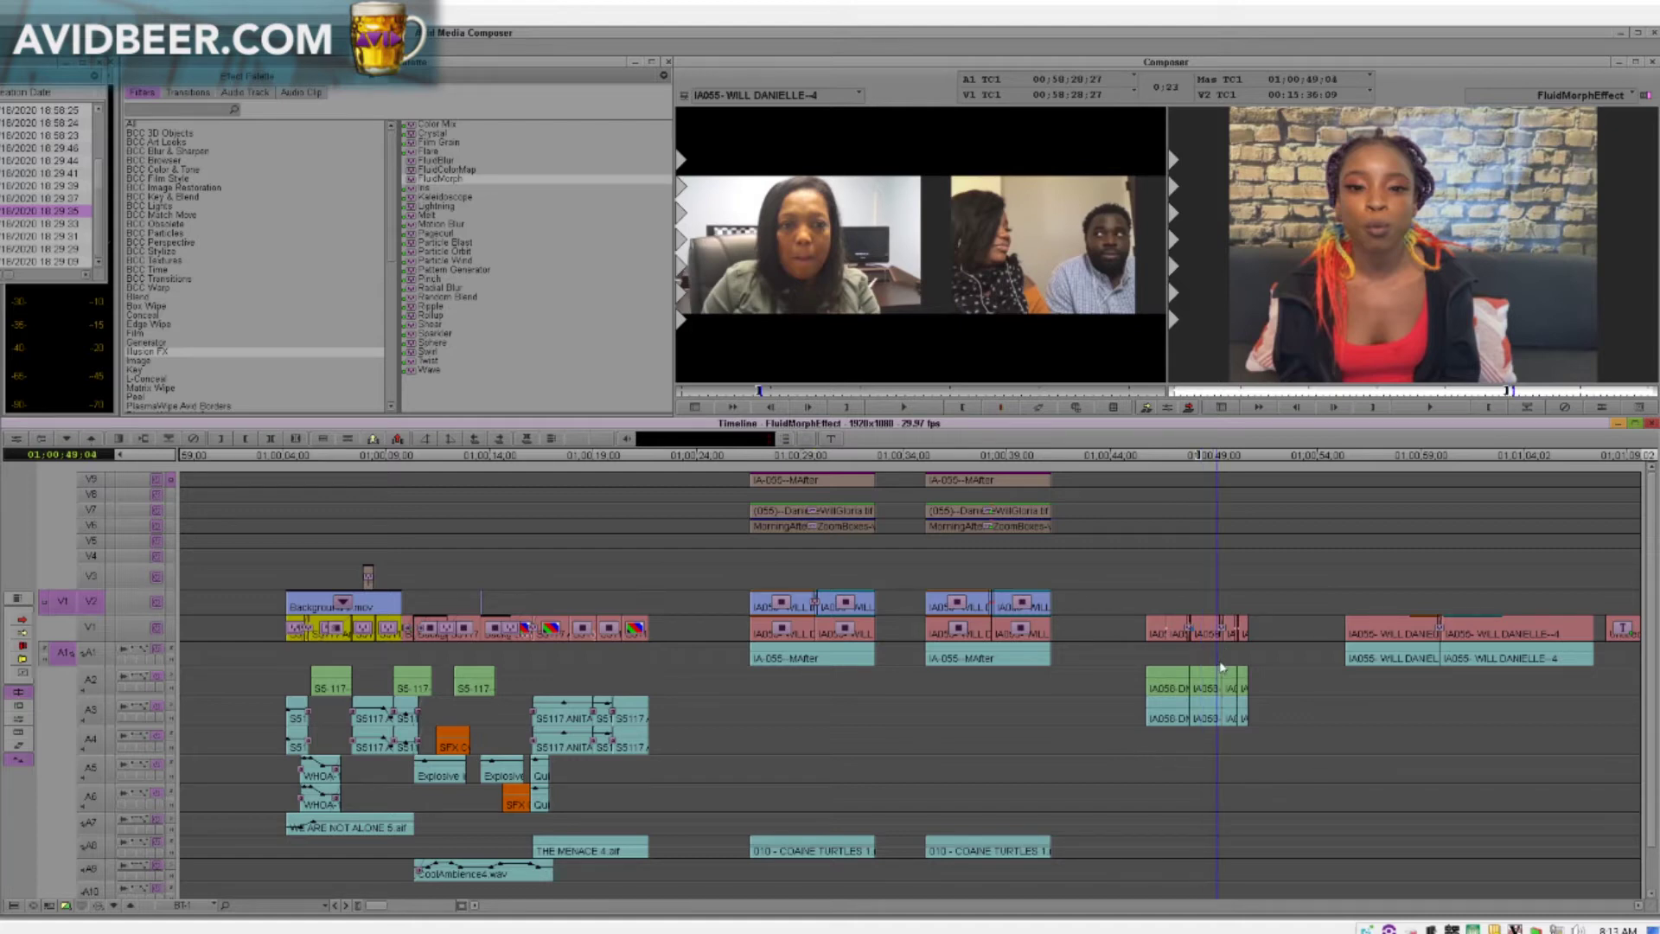
pyautogui.press('space')
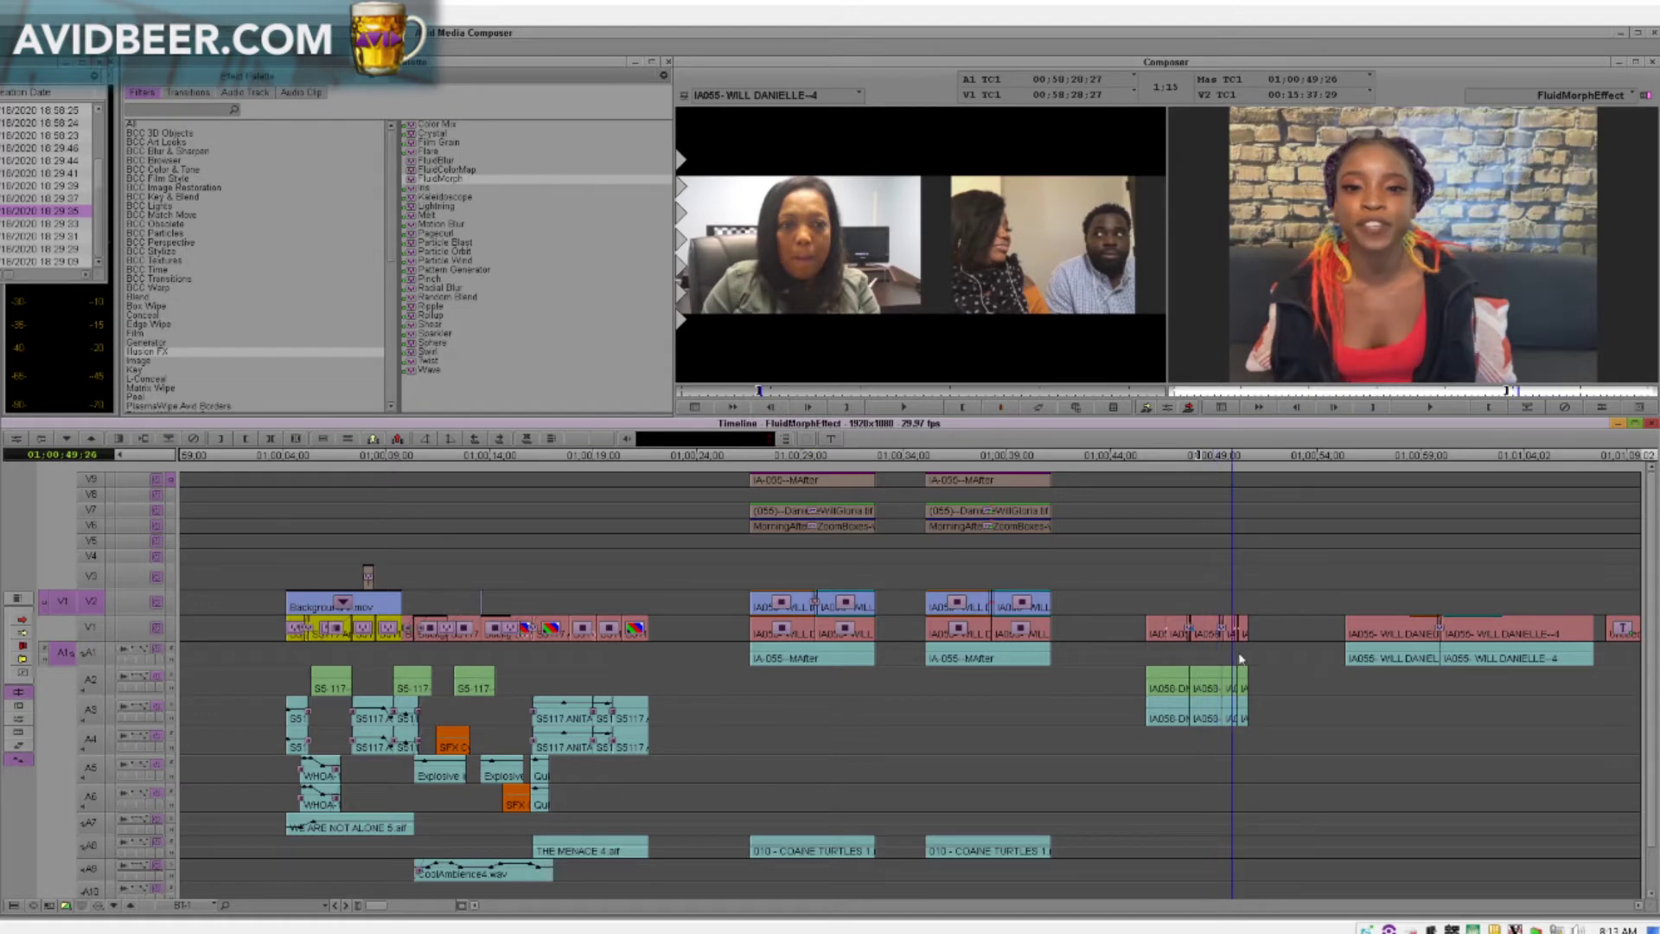
pyautogui.click(1414, 669)
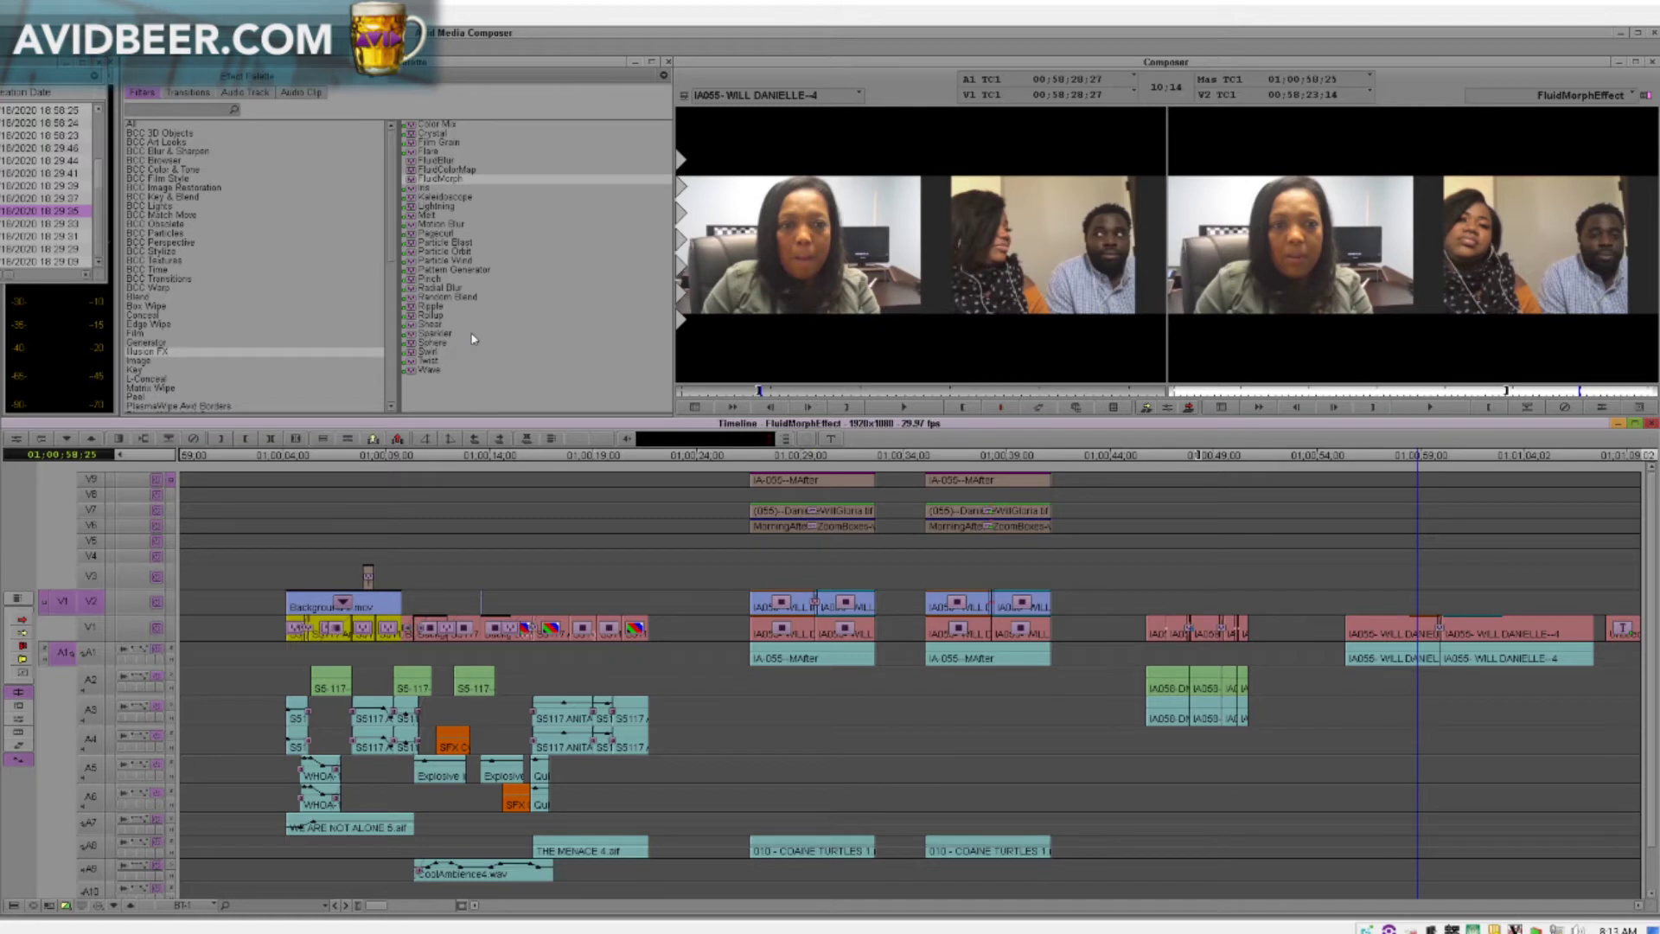
# - Play the opening montage on V1 from about 01;00;10;28 to view the morph between the two women's shots
pyautogui.click(429, 664)
pyautogui.press('Left')
pyautogui.press('Left')
pyautogui.press('Left')
pyautogui.press('Left')
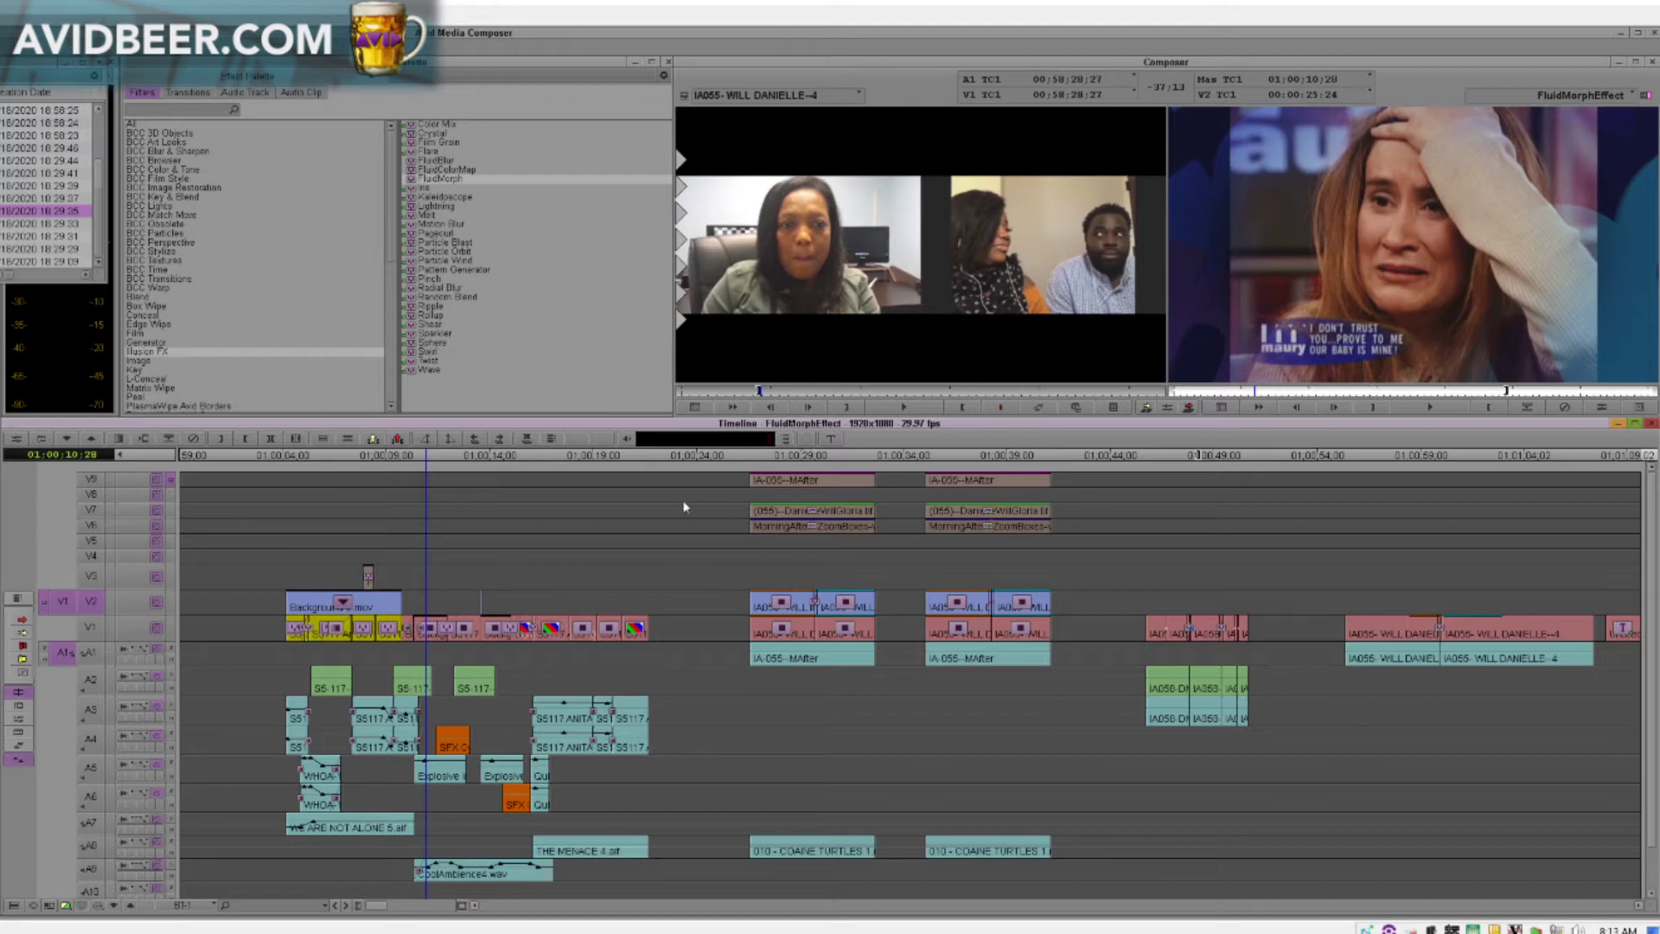
pyautogui.press('space')
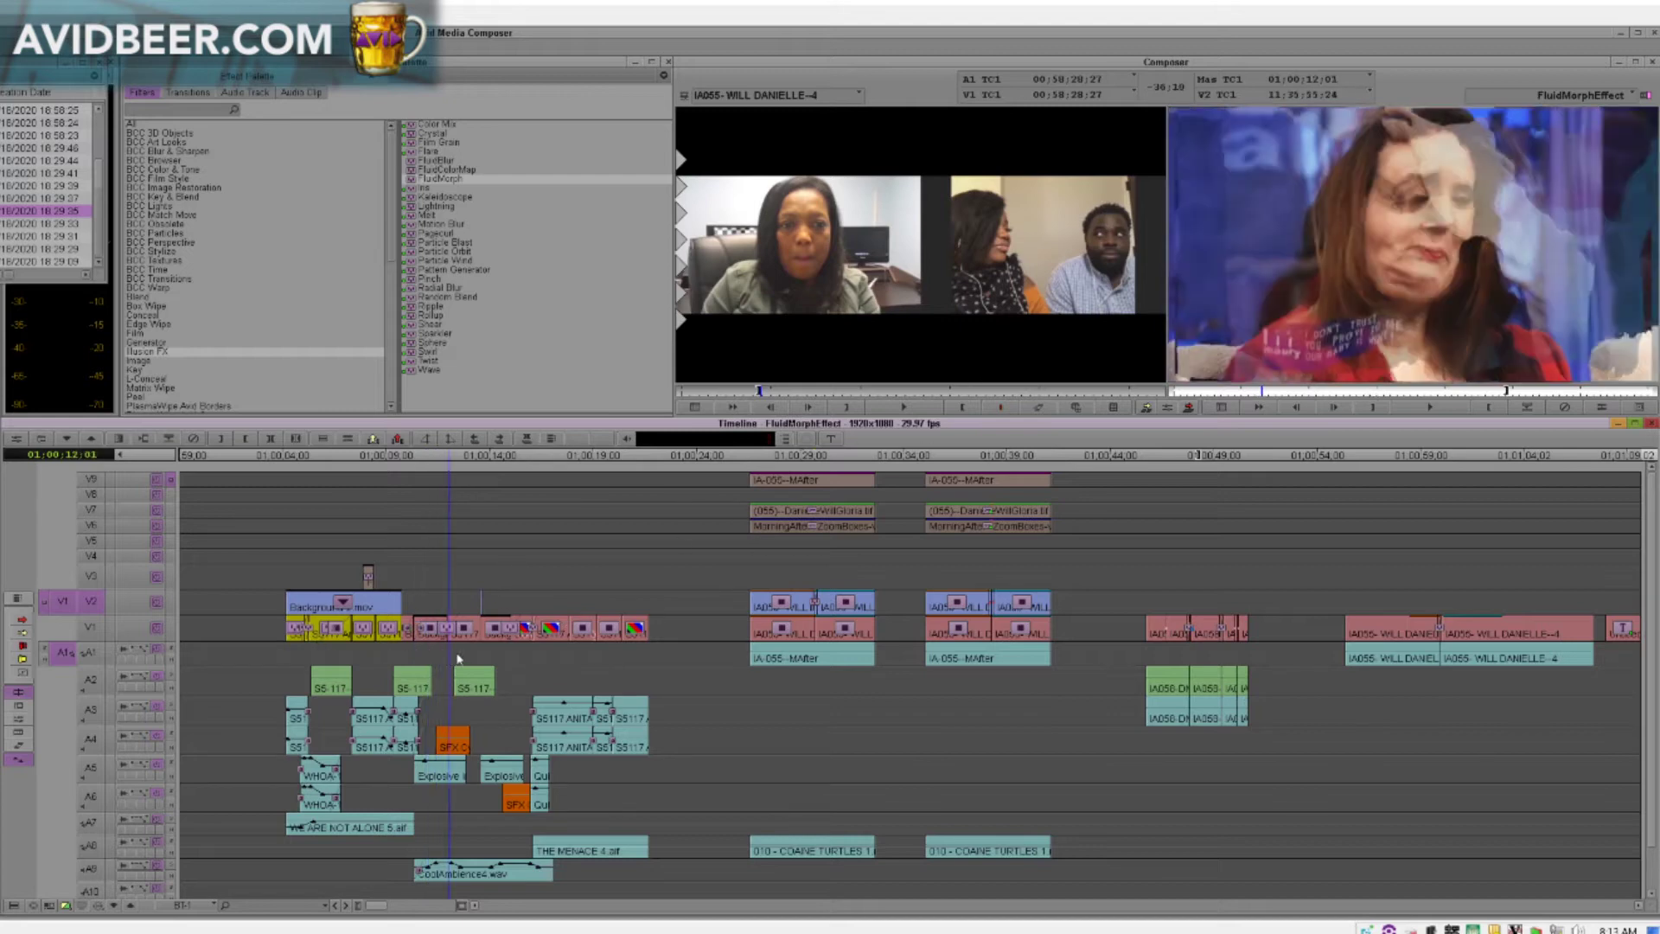
# - Replay the montage morph between the two women and scrub through it to 01;00;13;02
pyautogui.press('space')
pyautogui.click(457, 661)
pyautogui.click(412, 664)
pyautogui.press('space')
pyautogui.moveTo(450, 659); pyautogui.dragTo(470, 653)
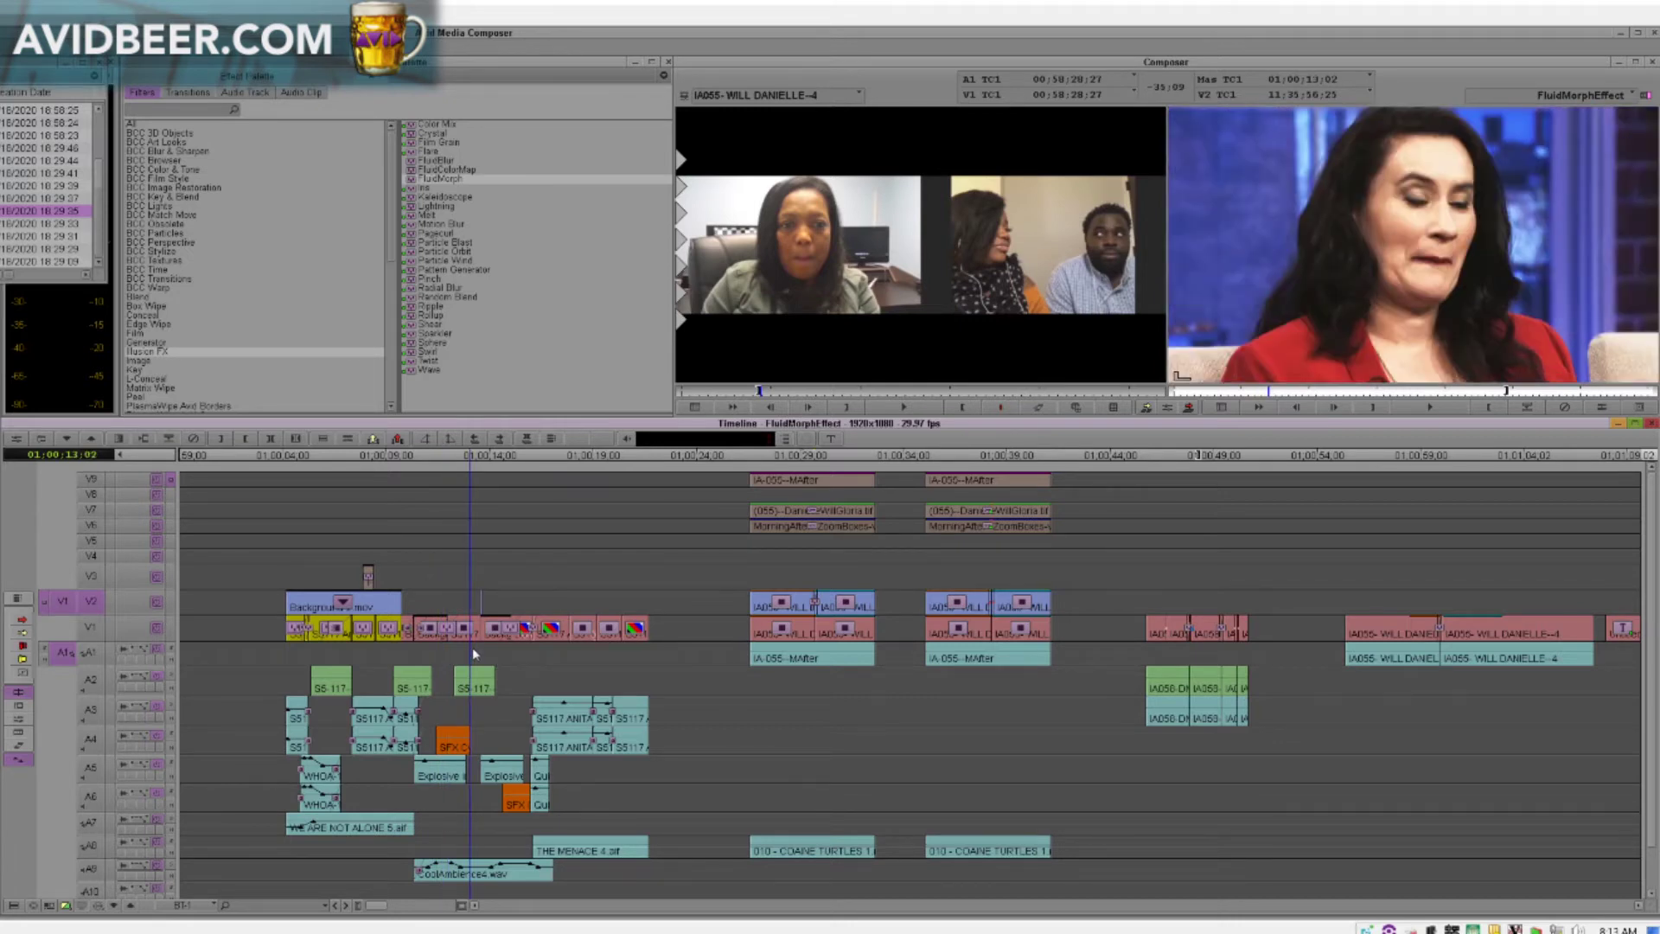
# - Mark an in point at 01;00;13;24 and step through the frames where the young man's shot begins to morph
pyautogui.click(487, 651)
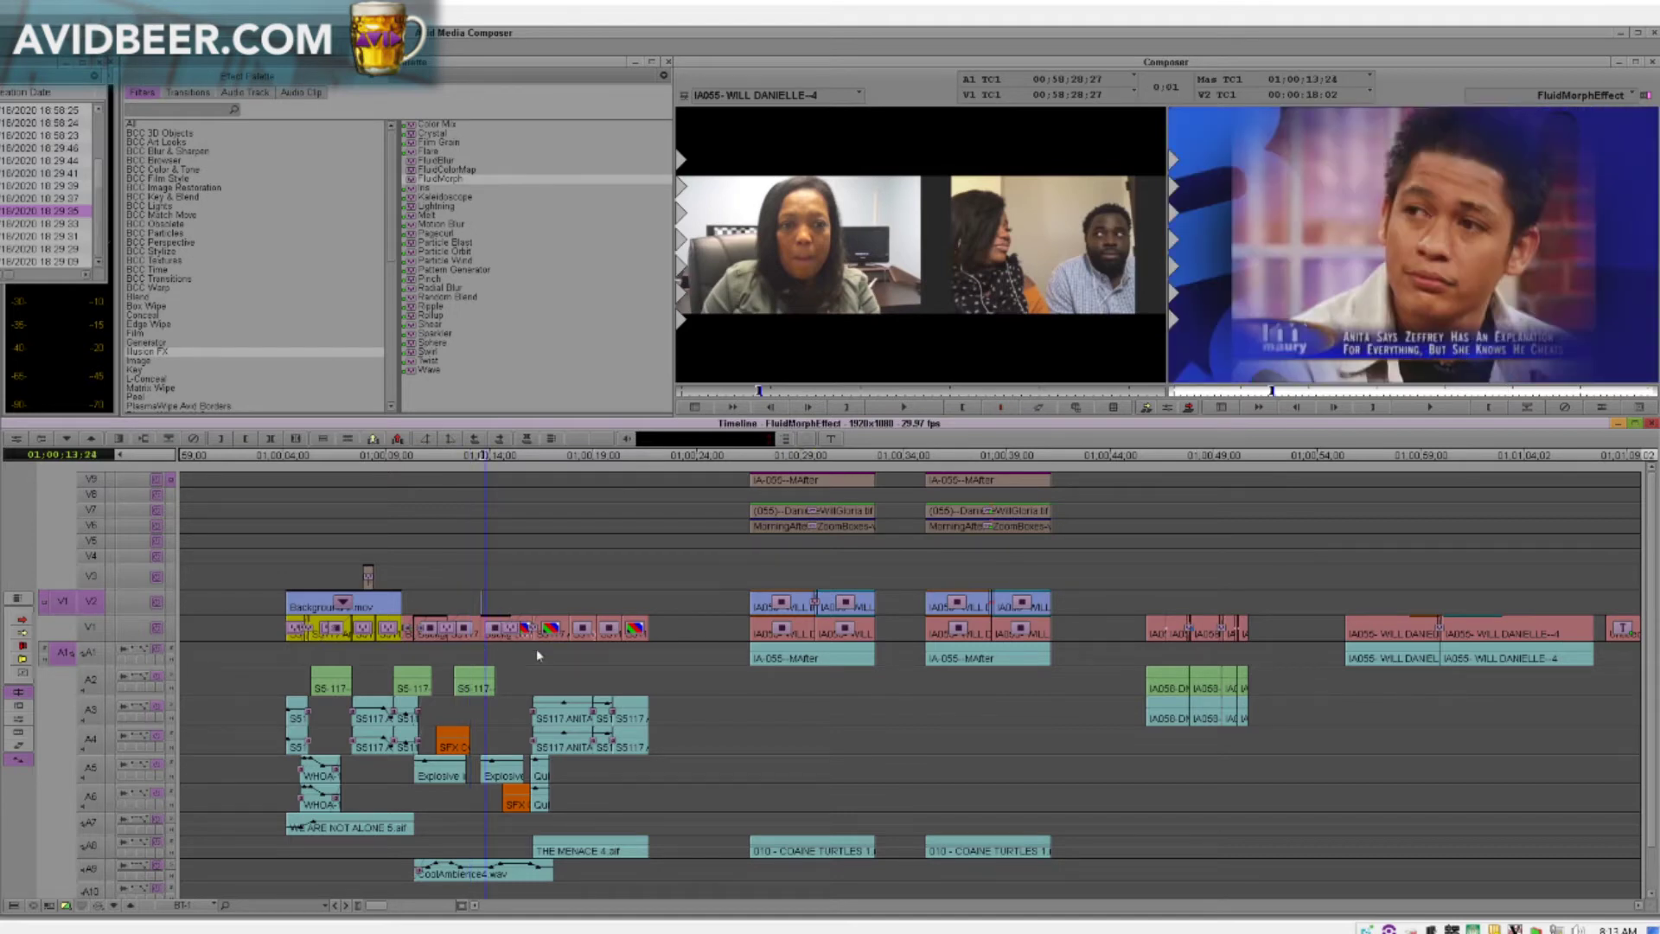
pyautogui.click(529, 653)
pyautogui.click(492, 669)
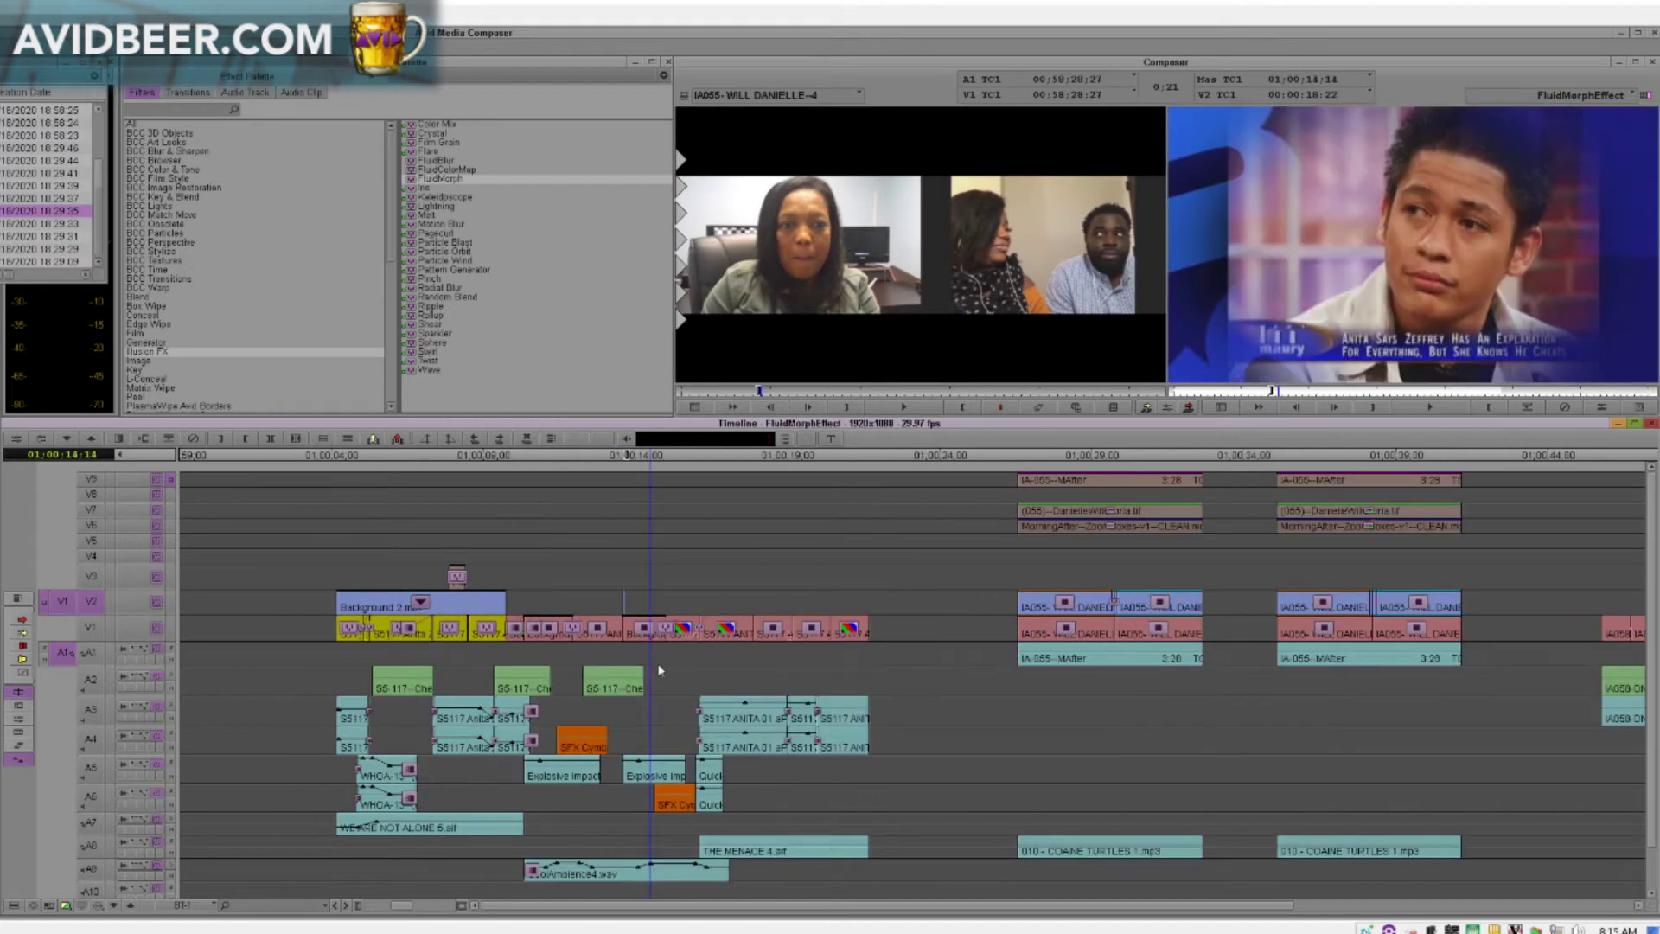
pyautogui.press('2')
pyautogui.press('2')
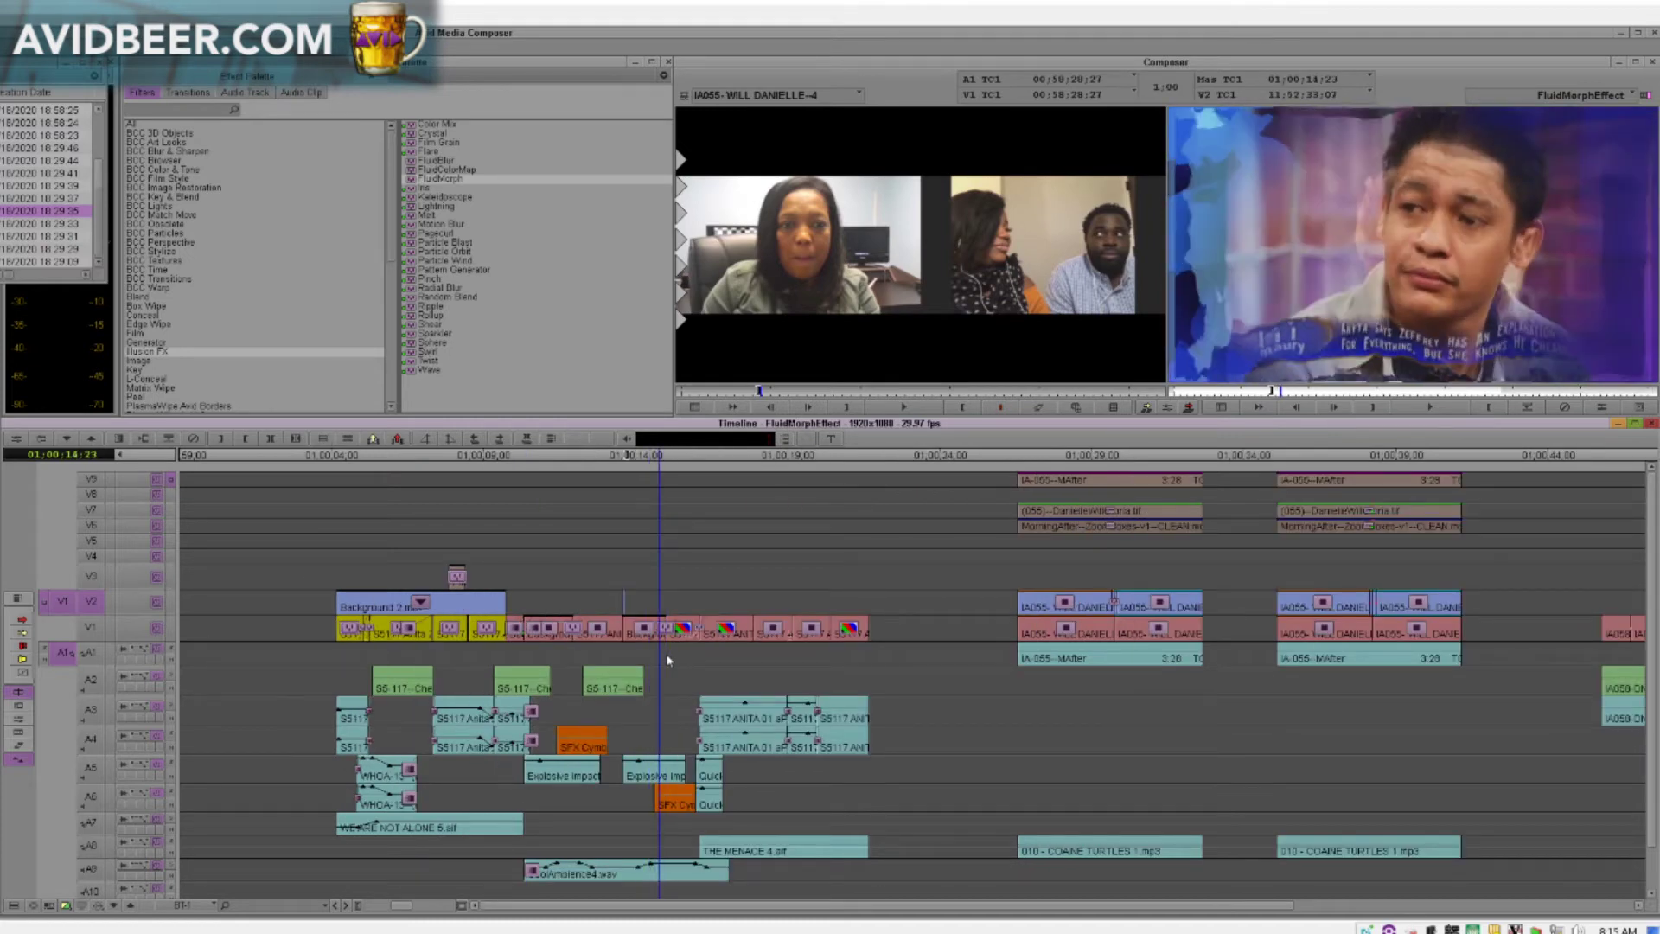
pyautogui.press('1')
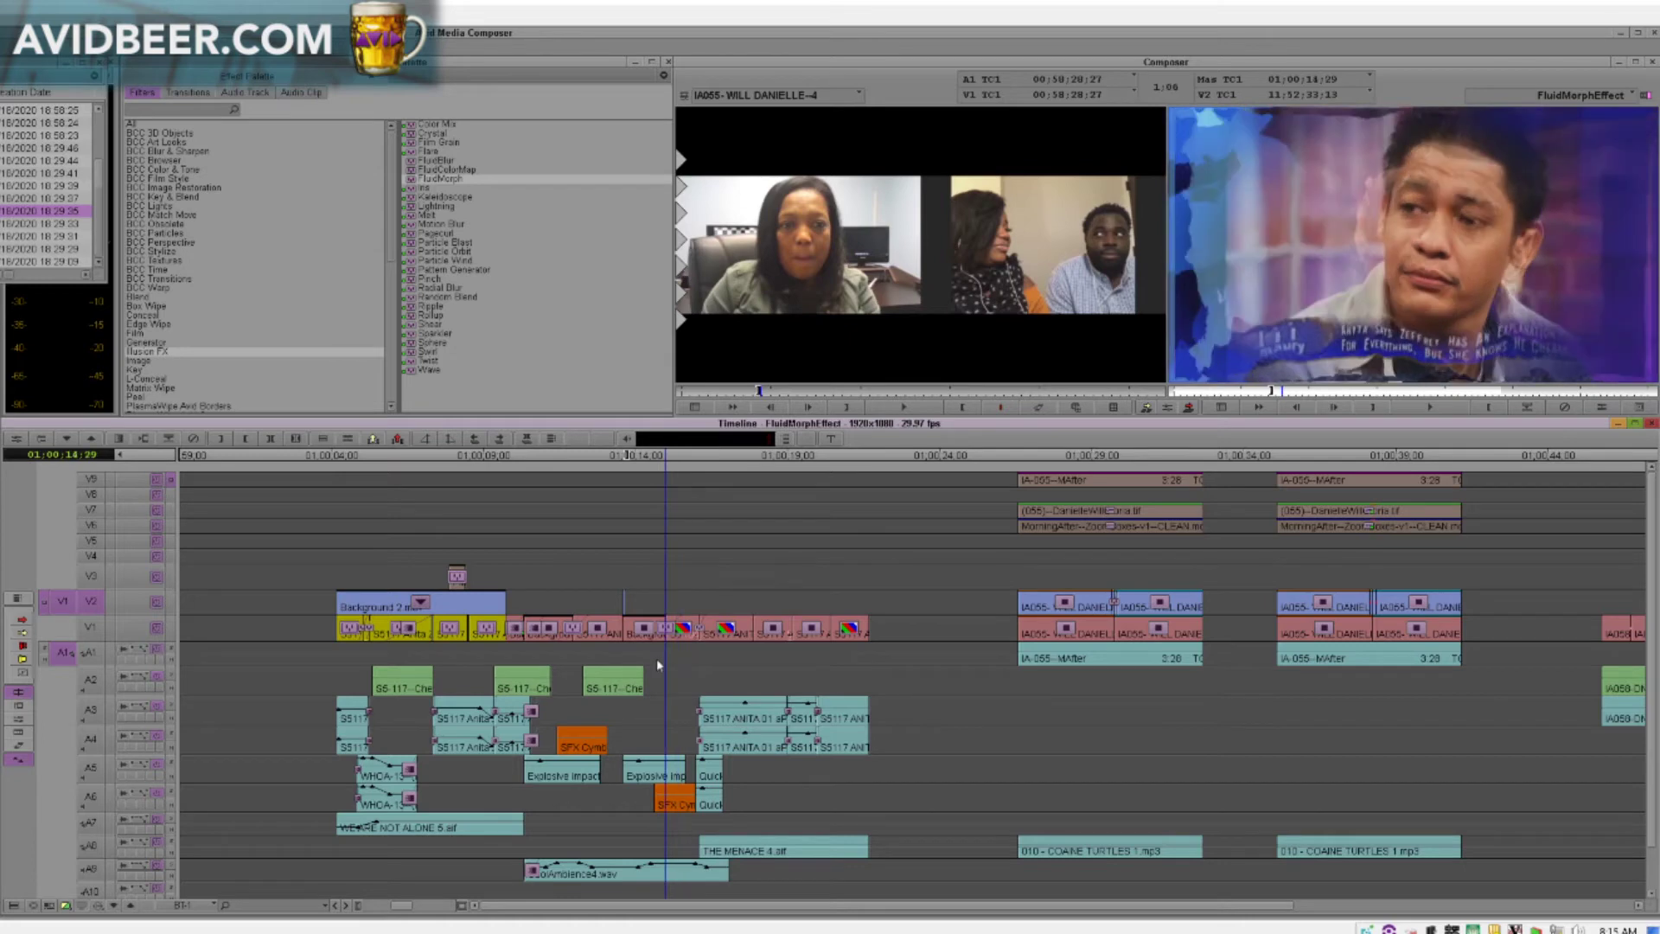
# - Scrub from the start of the young man's shot through its morph into the older man's shot
pyautogui.click(630, 682)
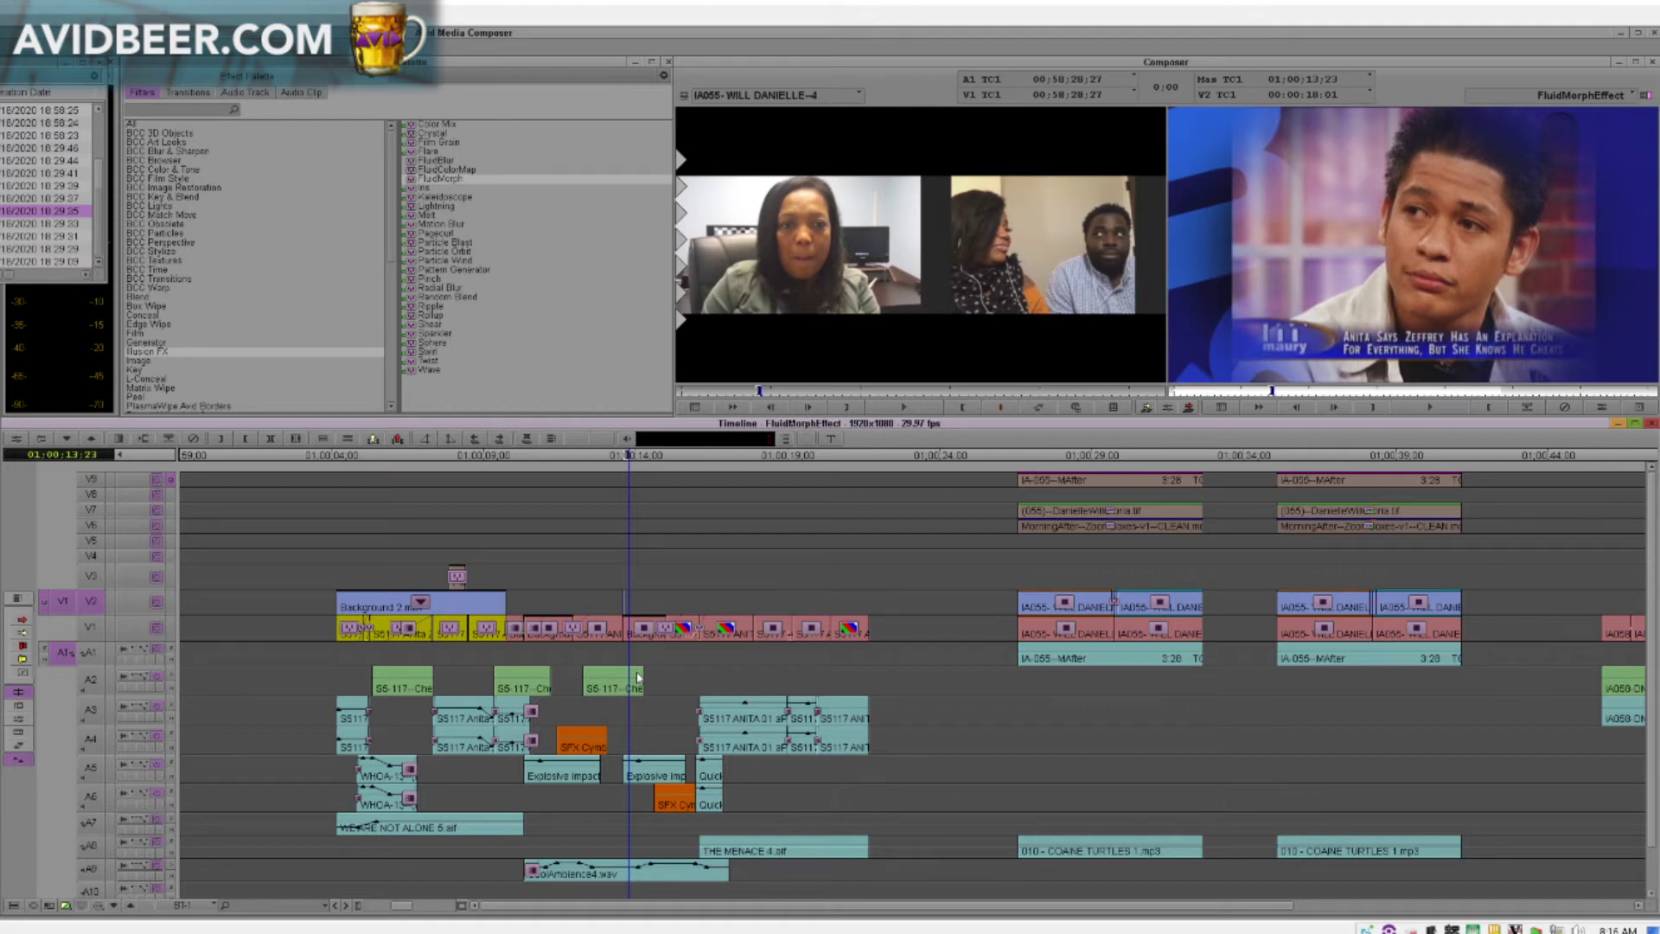
pyautogui.moveTo(638, 673)
pyautogui.mouseDown()
pyautogui.moveTo(492, 657)
pyautogui.moveTo(685, 656)
pyautogui.moveTo(634, 685)
pyautogui.mouseUp()
pyautogui.click(651, 674)
pyautogui.moveTo(651, 674); pyautogui.dragTo(675, 662)
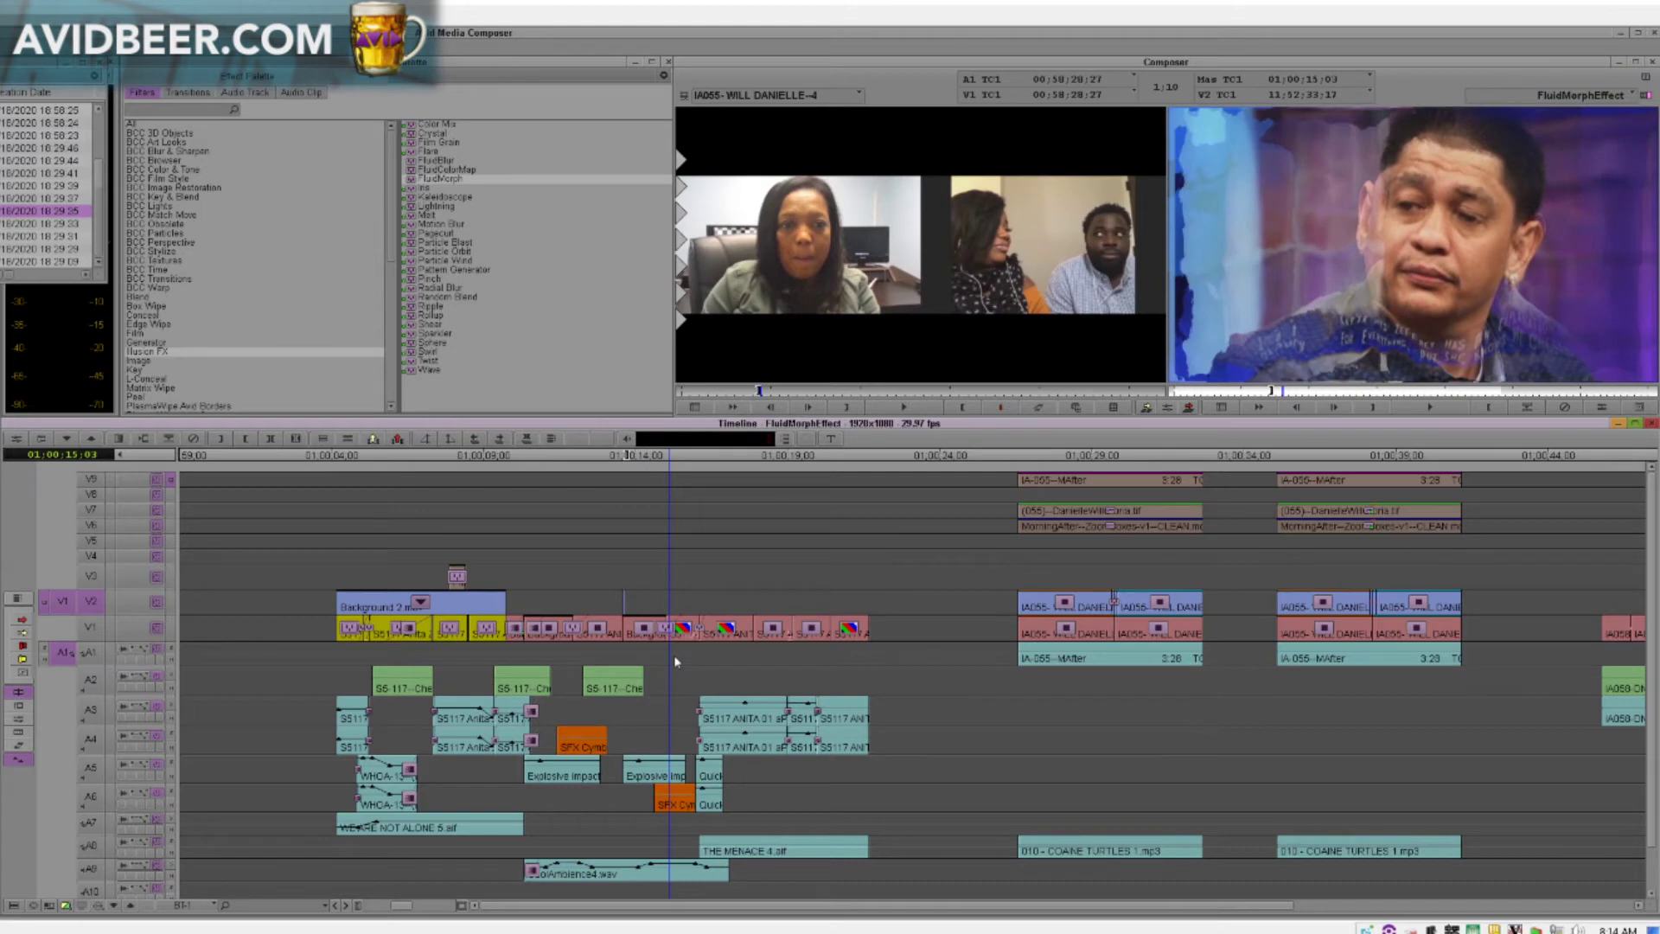
pyautogui.moveTo(675, 663); pyautogui.dragTo(679, 662)
# - Open the FluidMorph effect settings for the first split-screen V2 transition and examine its Still and Stream source options
pyautogui.click(1119, 621)
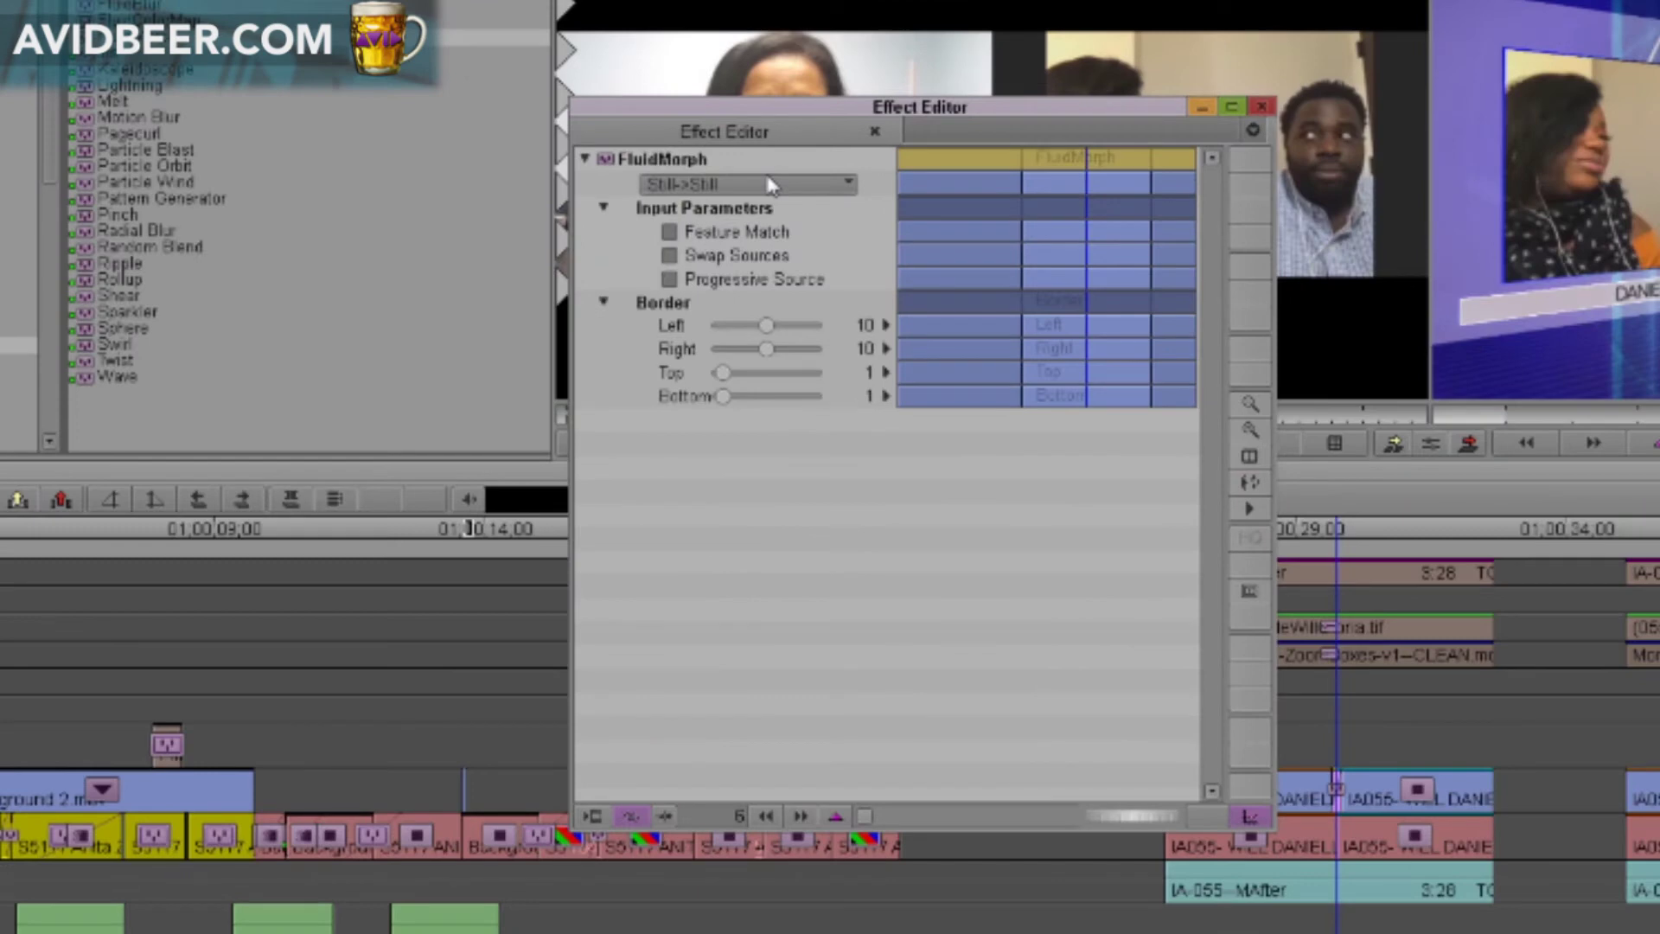
pyautogui.click(847, 184)
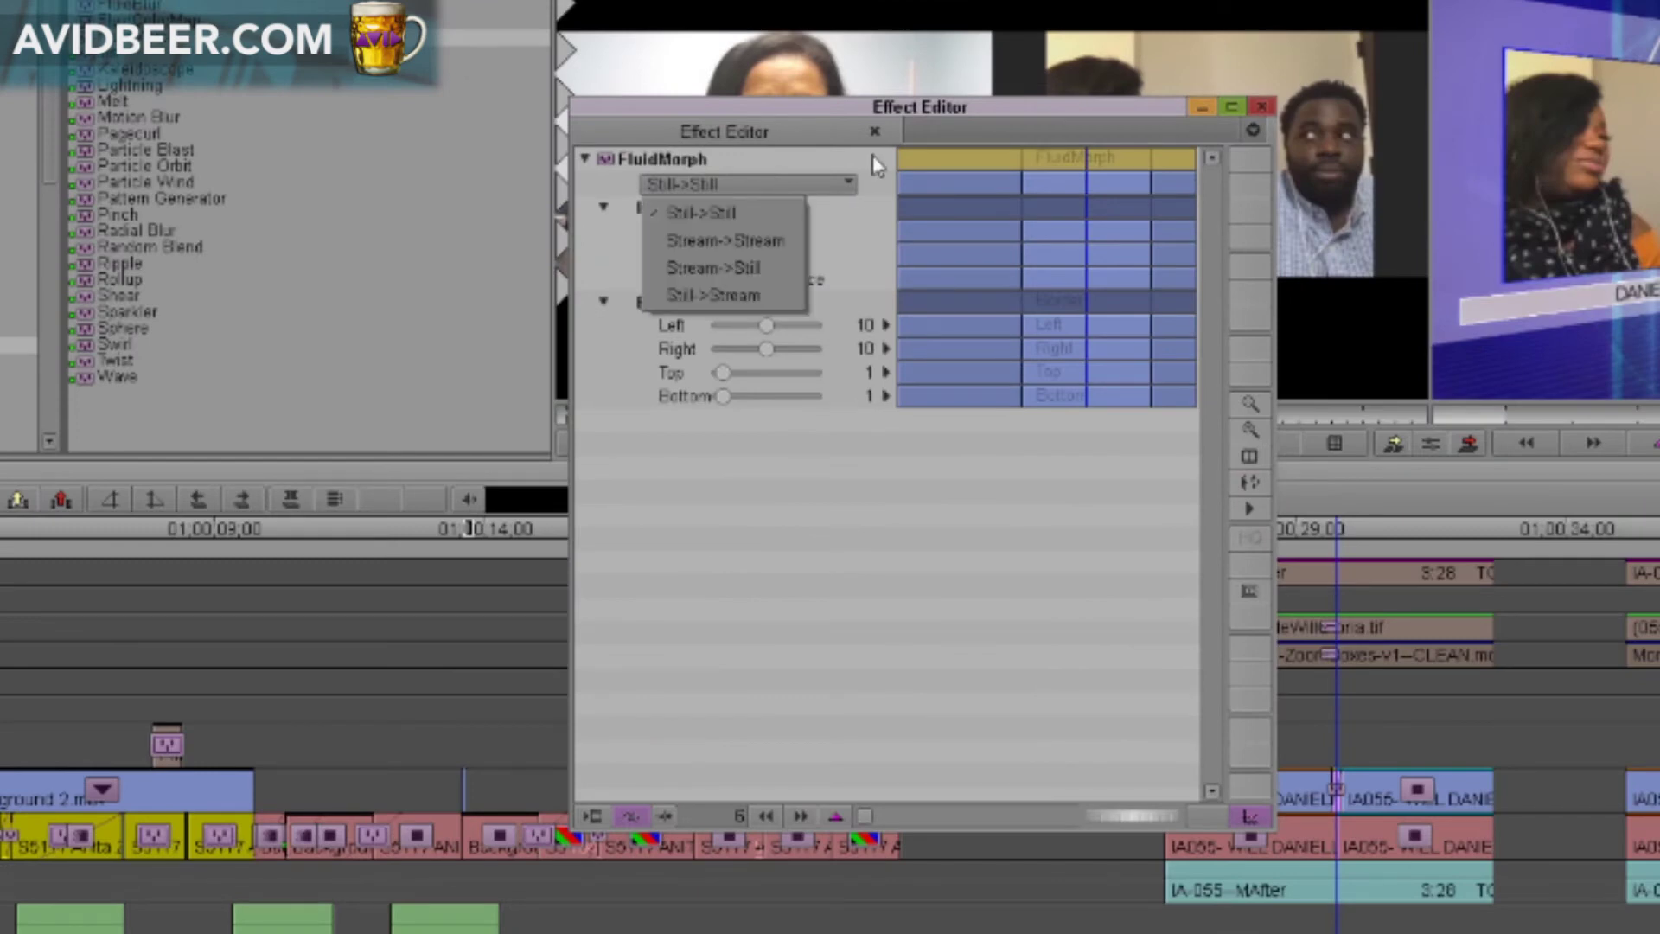
pyautogui.click(883, 212)
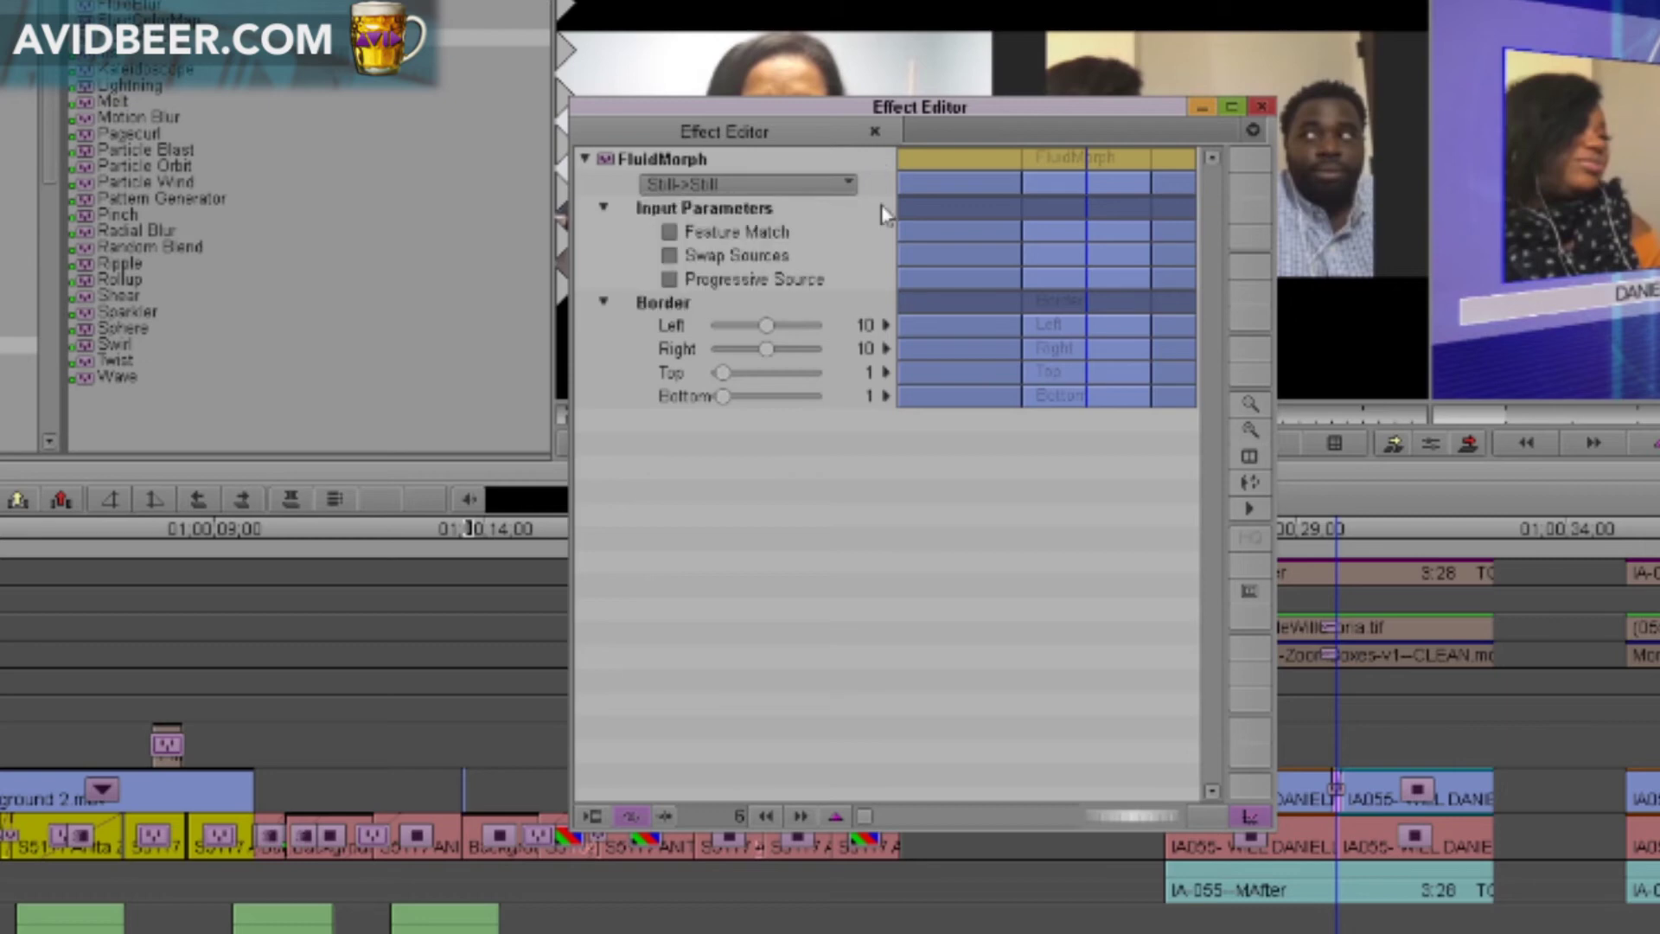